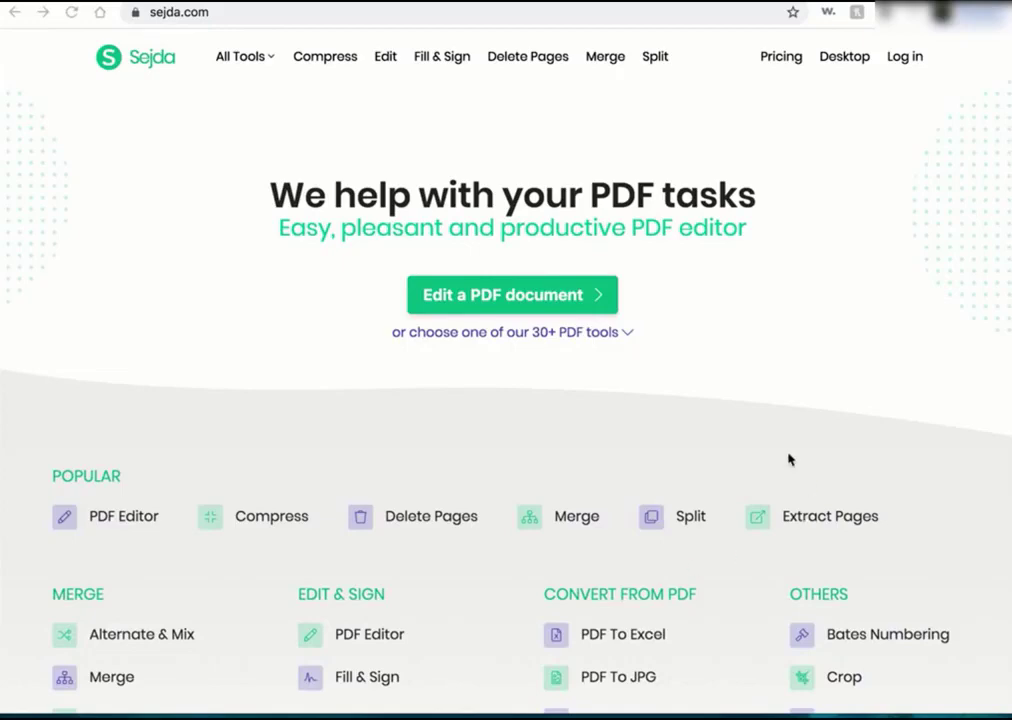
Step: Open the pricing page and examine the individual plans and their details
left_click(786, 60)
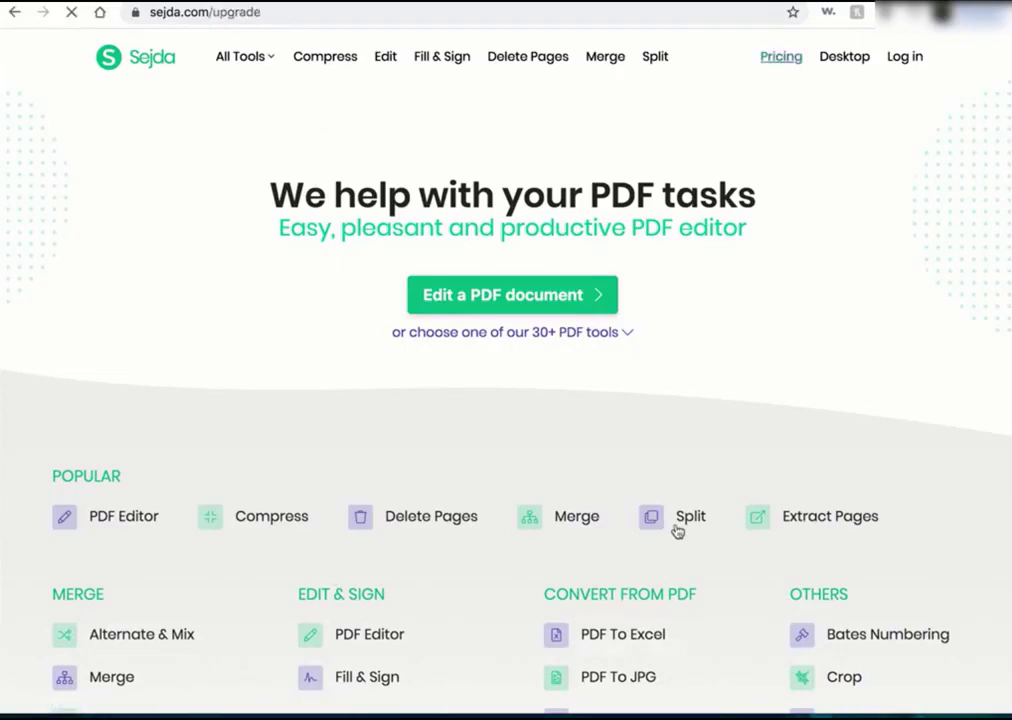
scroll(700, 560, "down", 2)
scroll(735, 538, "down", 1)
scroll(735, 520, "up", 1)
scroll(763, 535, "down", 7)
scroll(763, 535, "down", 1)
scroll(775, 379, "up", 9)
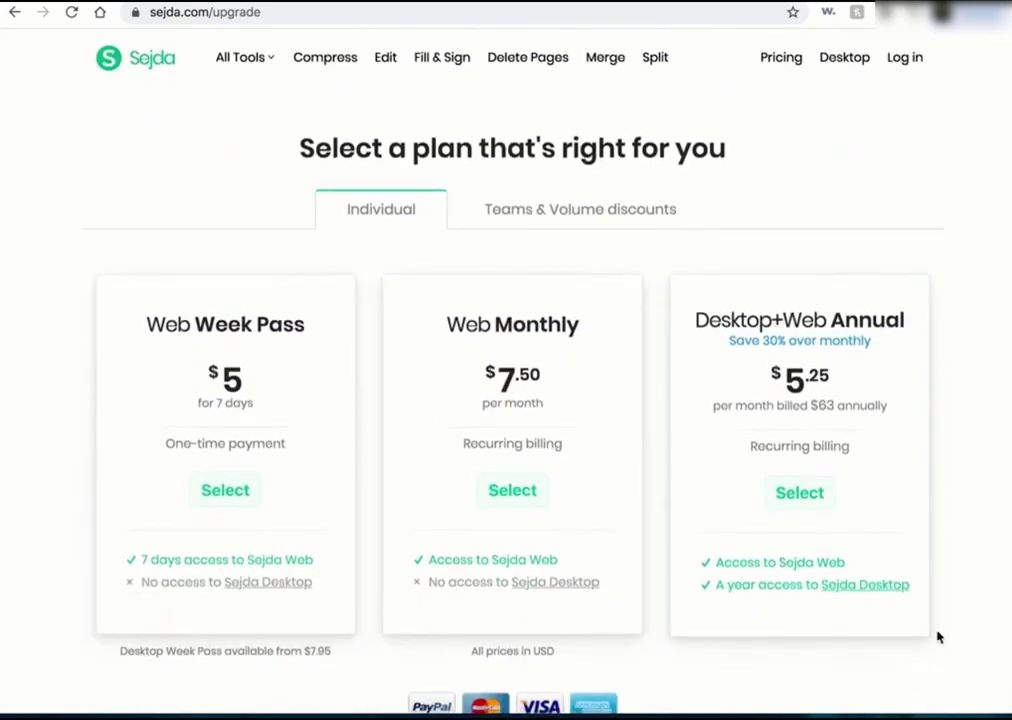
Step: Open the online PDF editor and upload "Camera Basics, Aperture, Shutter-speed & DOF.pdf" from the Desktop folder
left_click(139, 60)
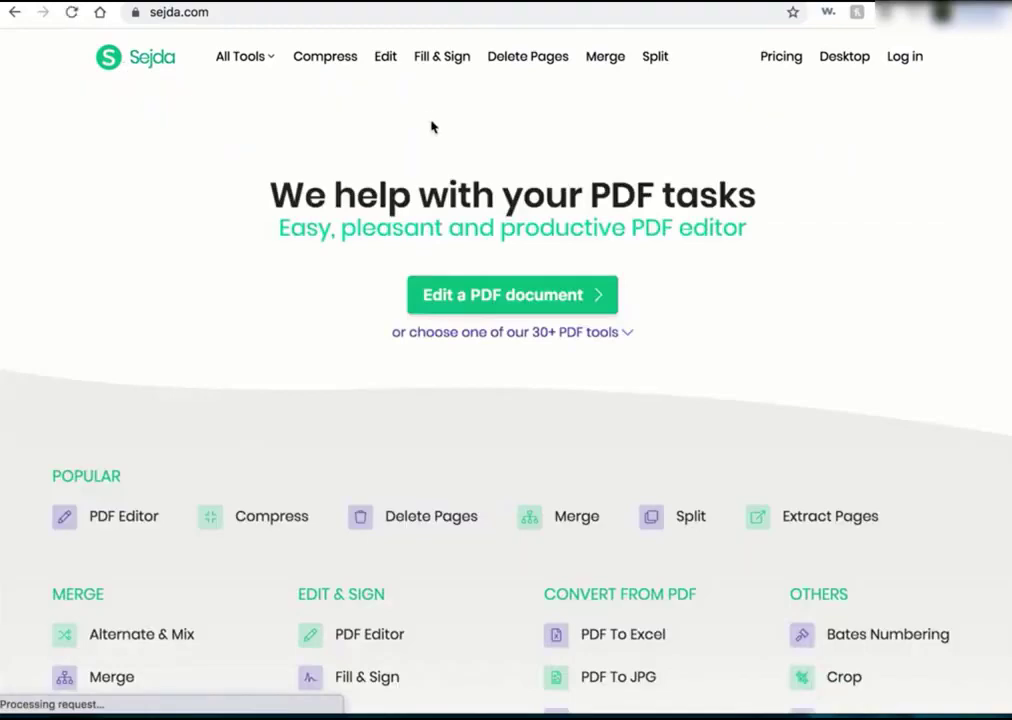
left_click(515, 296)
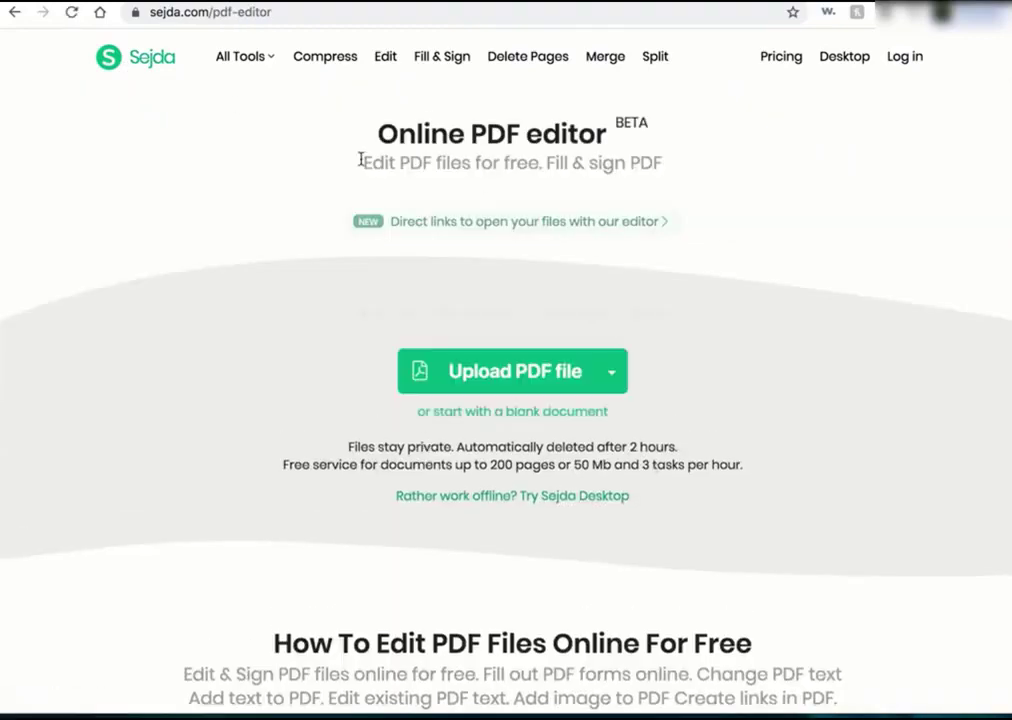
left_click(533, 384)
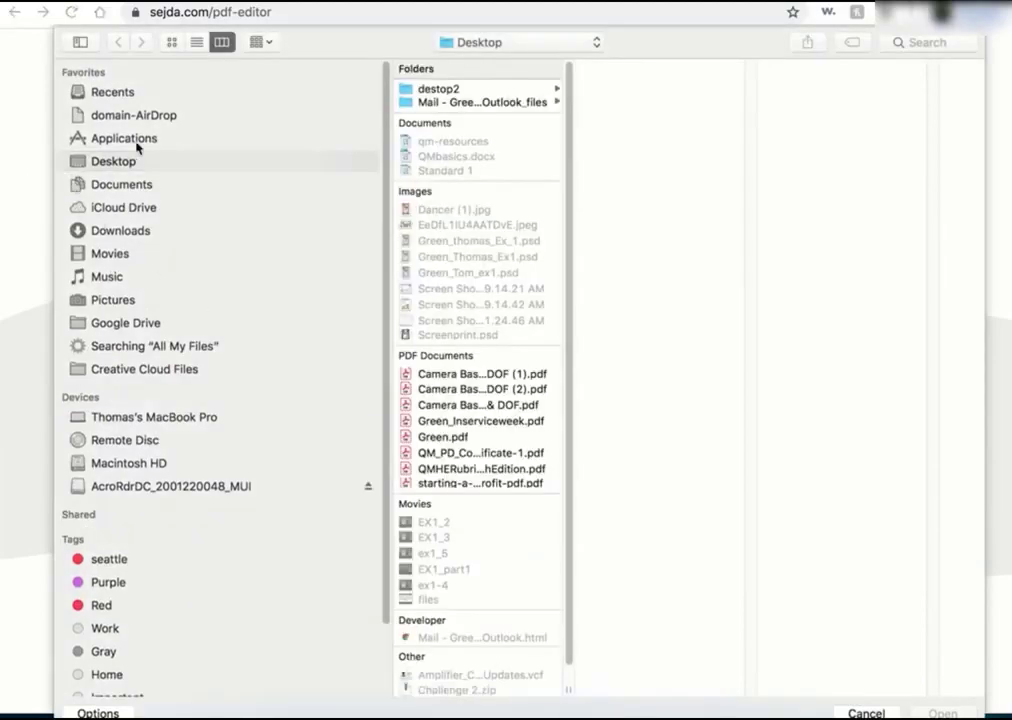
left_click(512, 405)
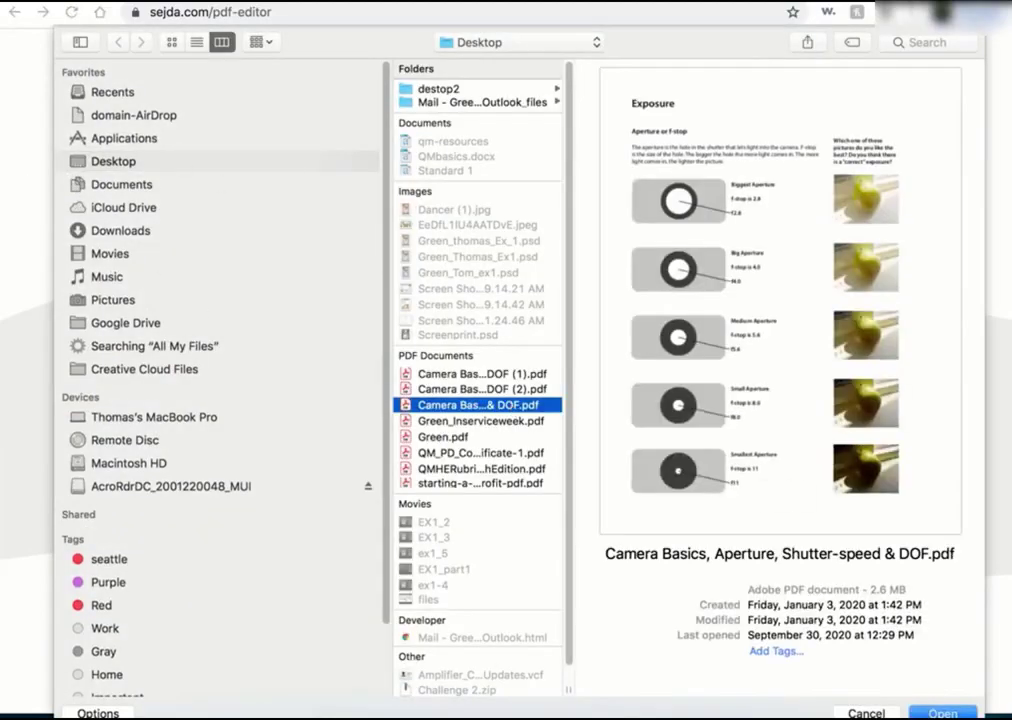
key("Return")
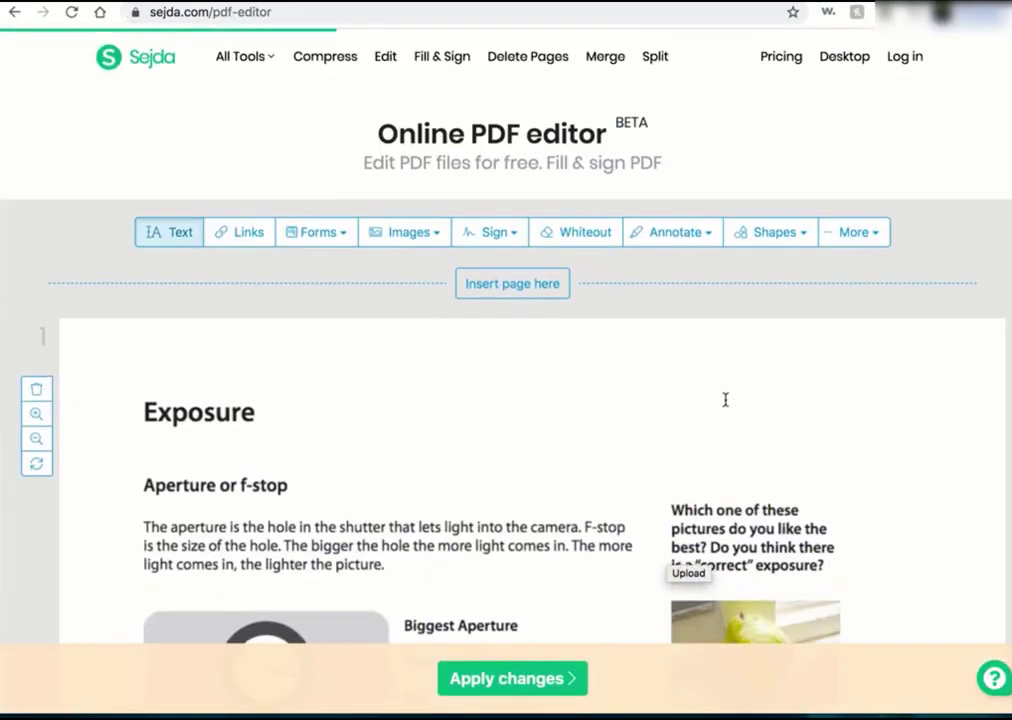
Step: Look through the uploaded PDF's pages and the editor's additional tools, discarding any accidentally added text box
scroll(725, 402, "down", 8)
scroll(725, 400, "down", 5)
scroll(725, 400, "up", 15)
left_click(881, 237)
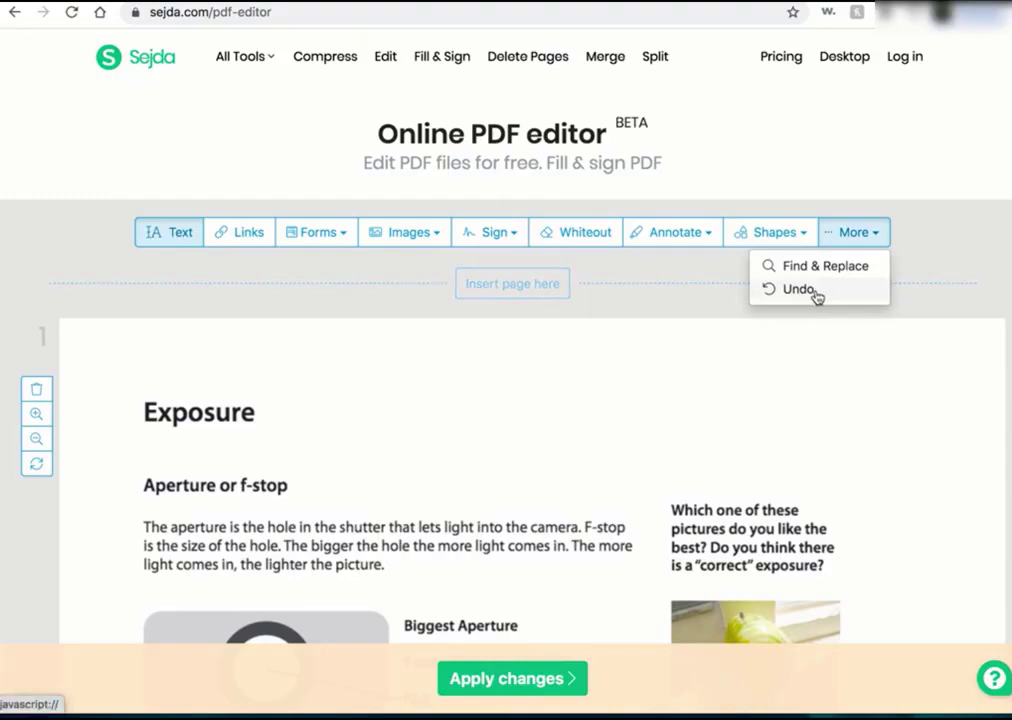
left_click(908, 404)
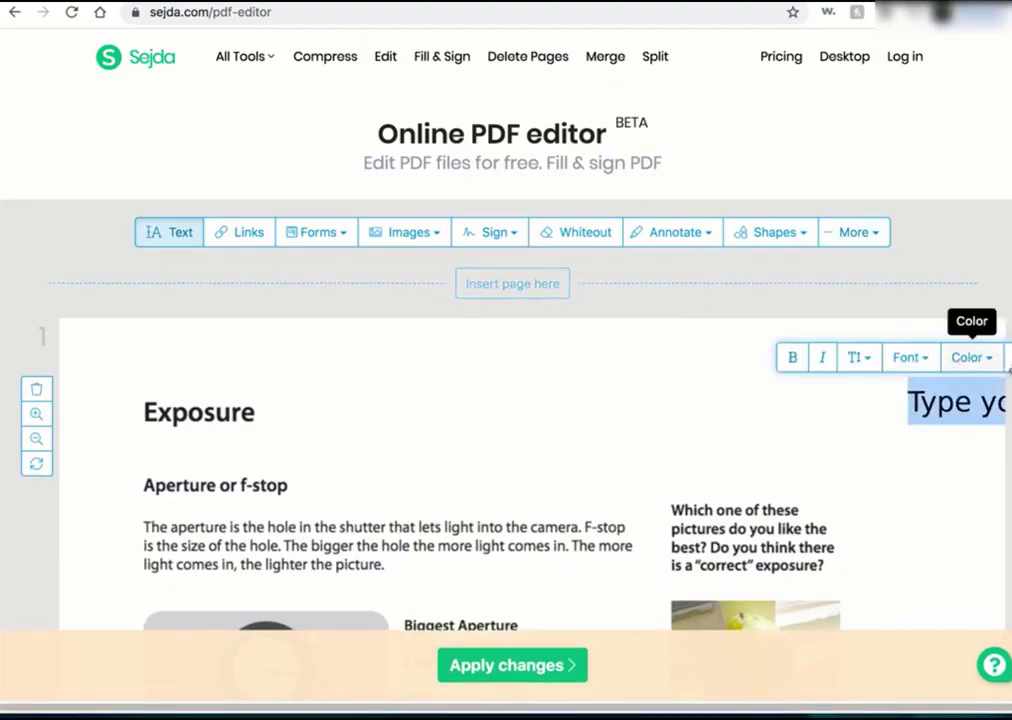
left_click(1007, 357)
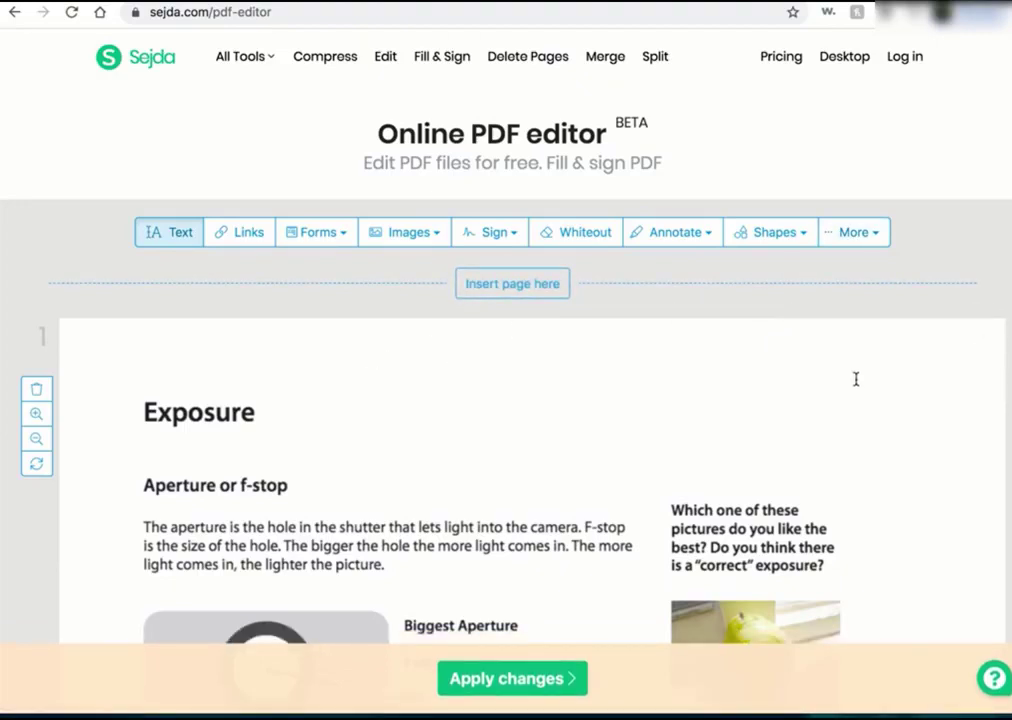
Step: Draw a filled ellipse in the blank area beside the Exposure heading on page 1 and reshape it into a circle
left_click(772, 232)
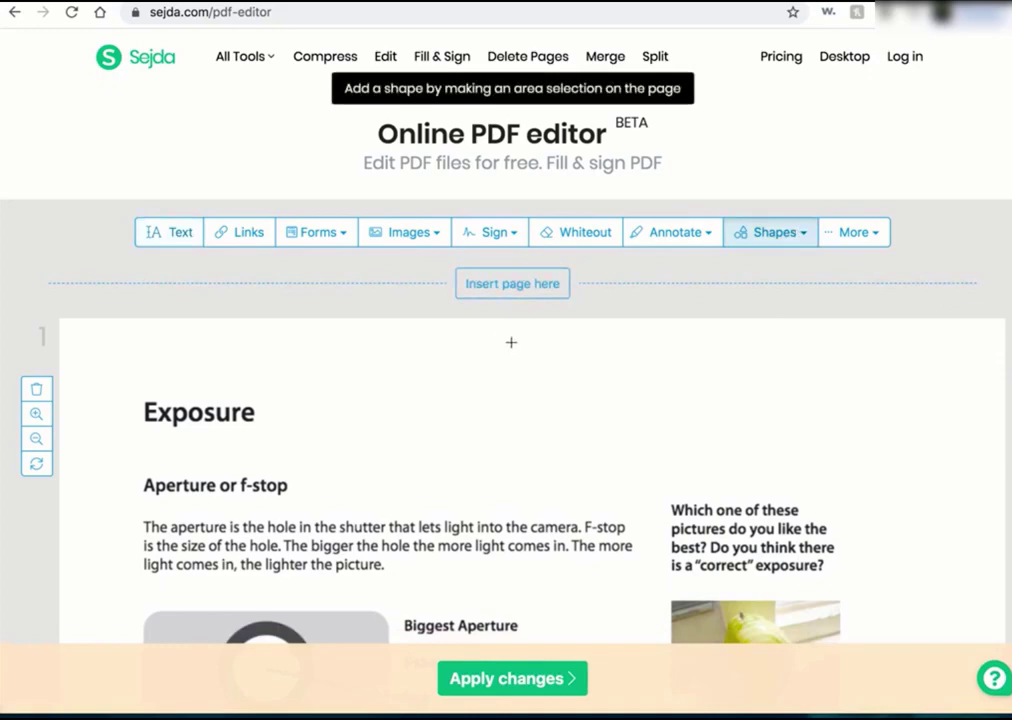
left_click_drag(529, 355, 668, 488)
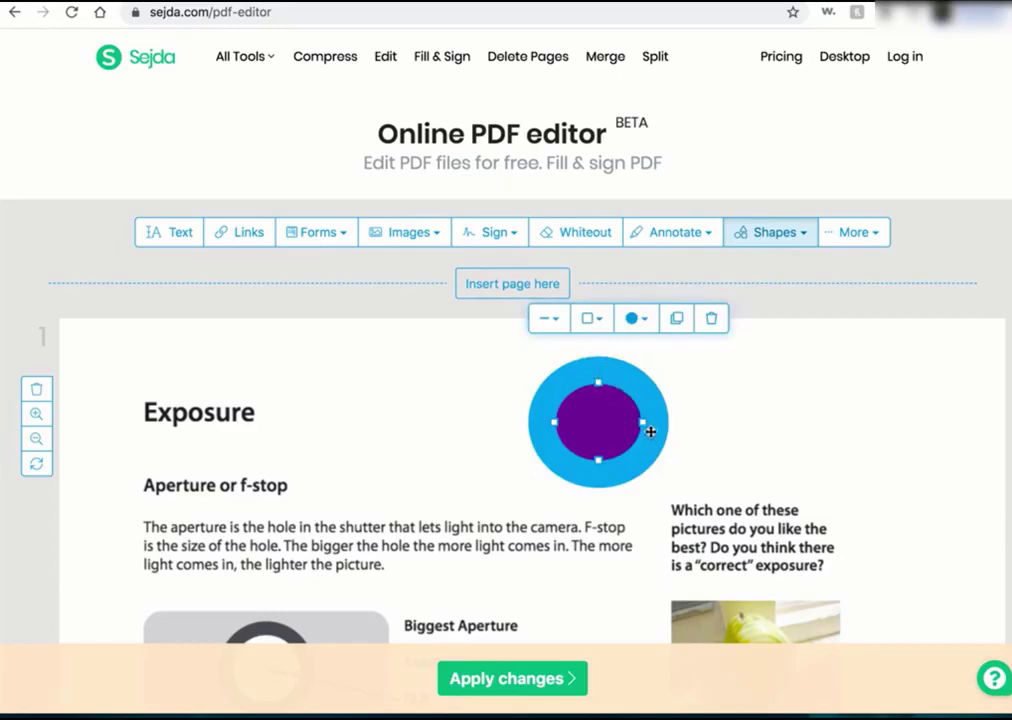
left_click_drag(645, 422, 690, 425)
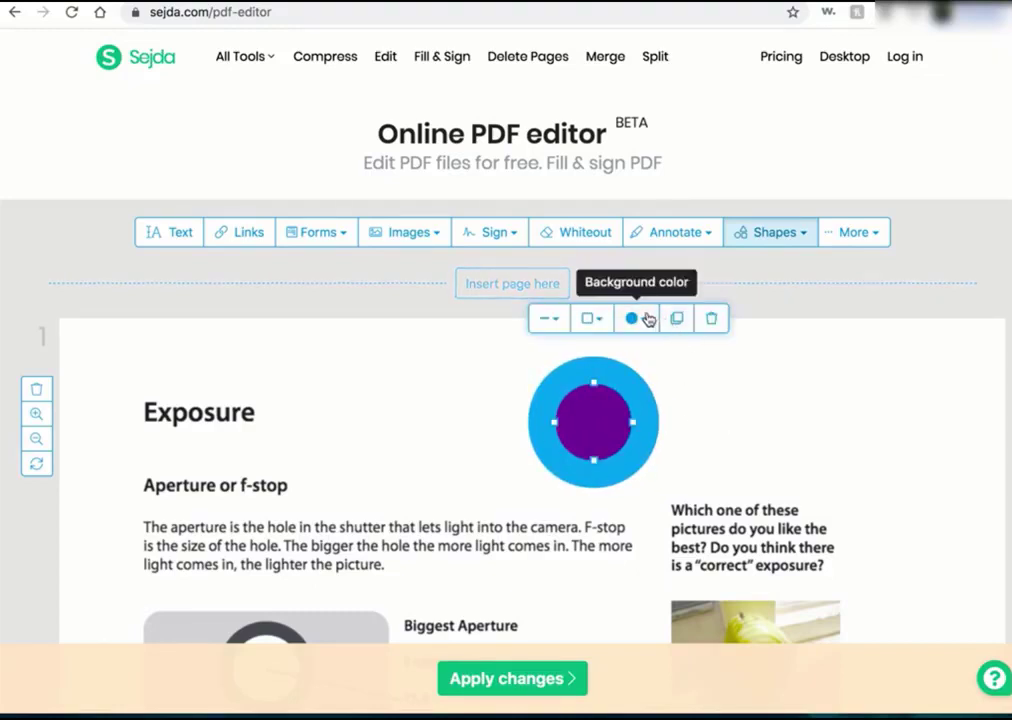
Step: Change the circle's background colour to light yellow and its border colour to purple
left_click(645, 318)
left_click(715, 356)
left_click(601, 322)
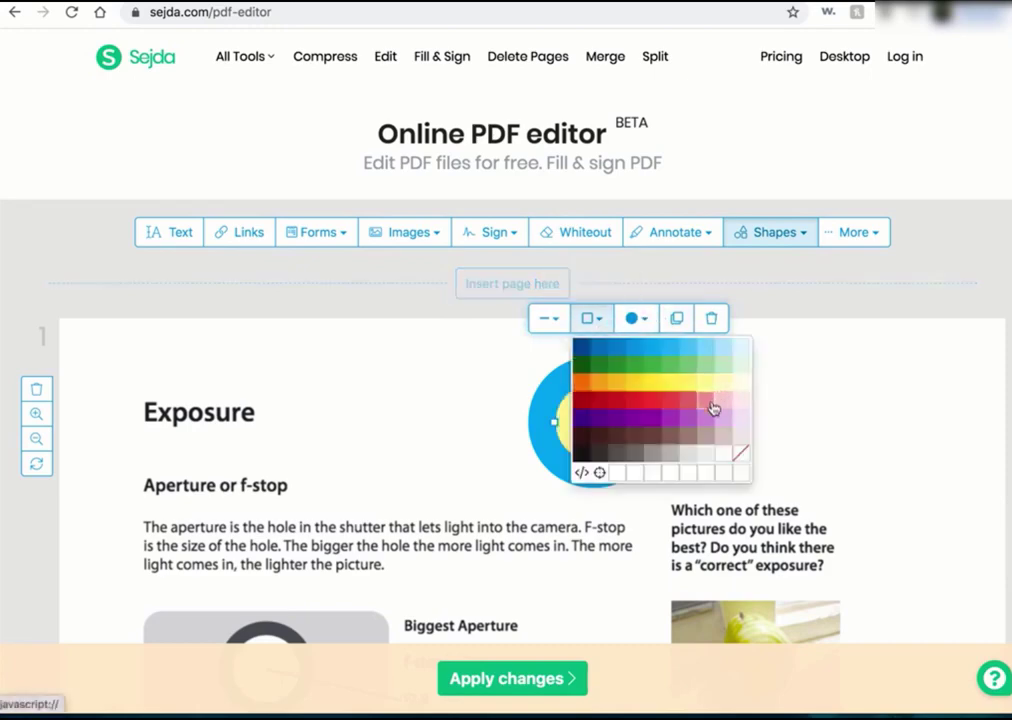
left_click(652, 421)
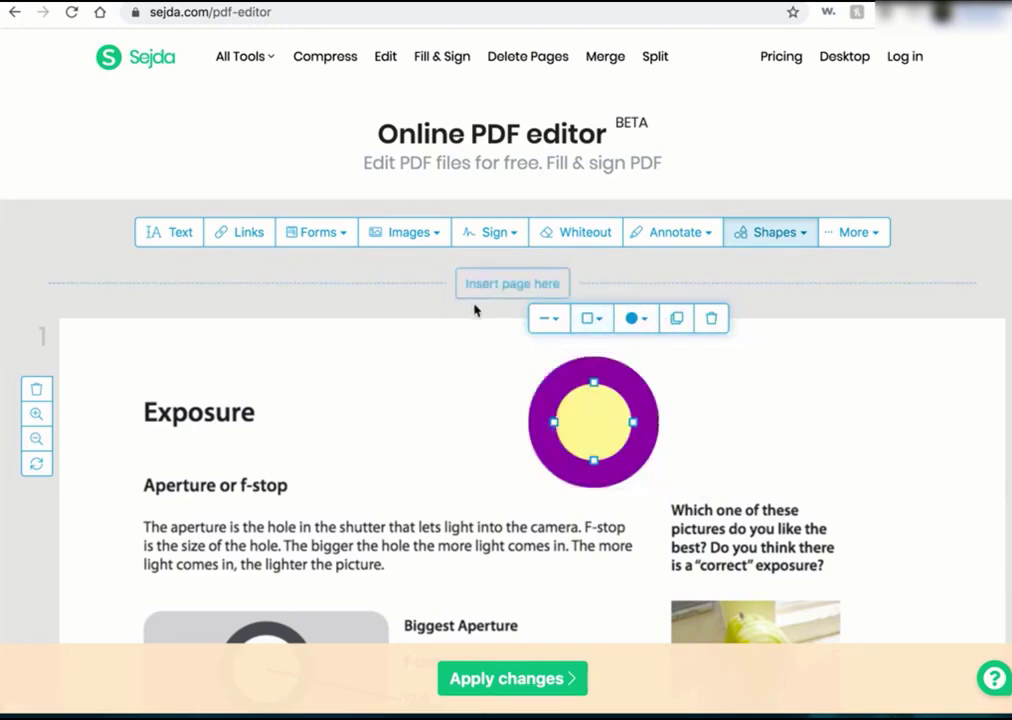
Step: Set the circle's border to the third-thinnest line width, and delete the circle
left_click(560, 323)
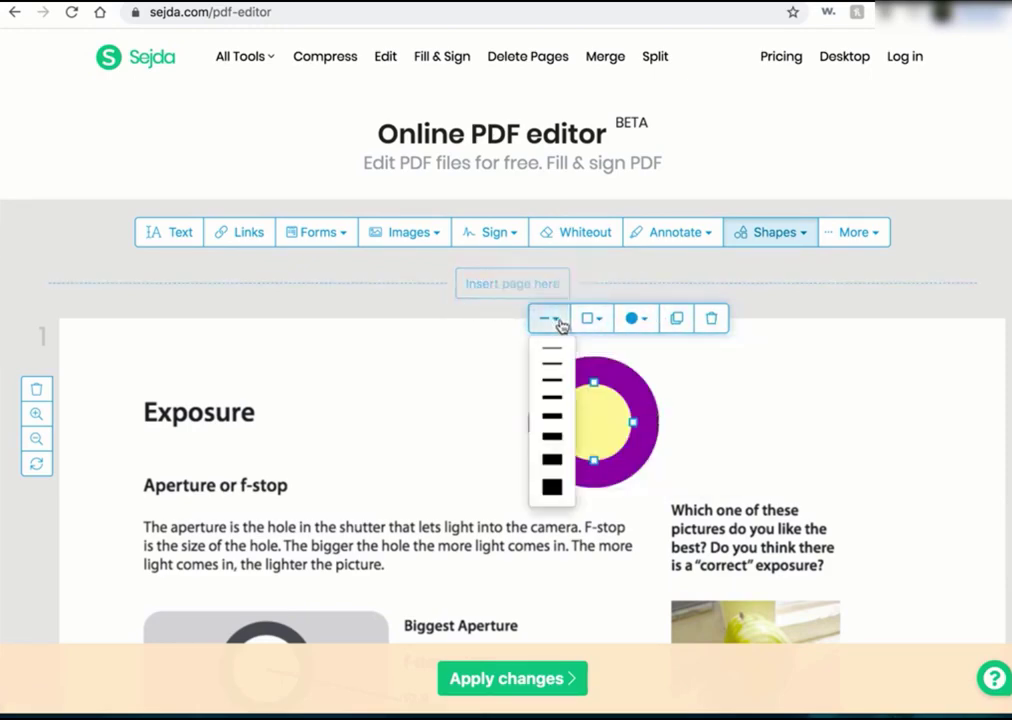
left_click(555, 379)
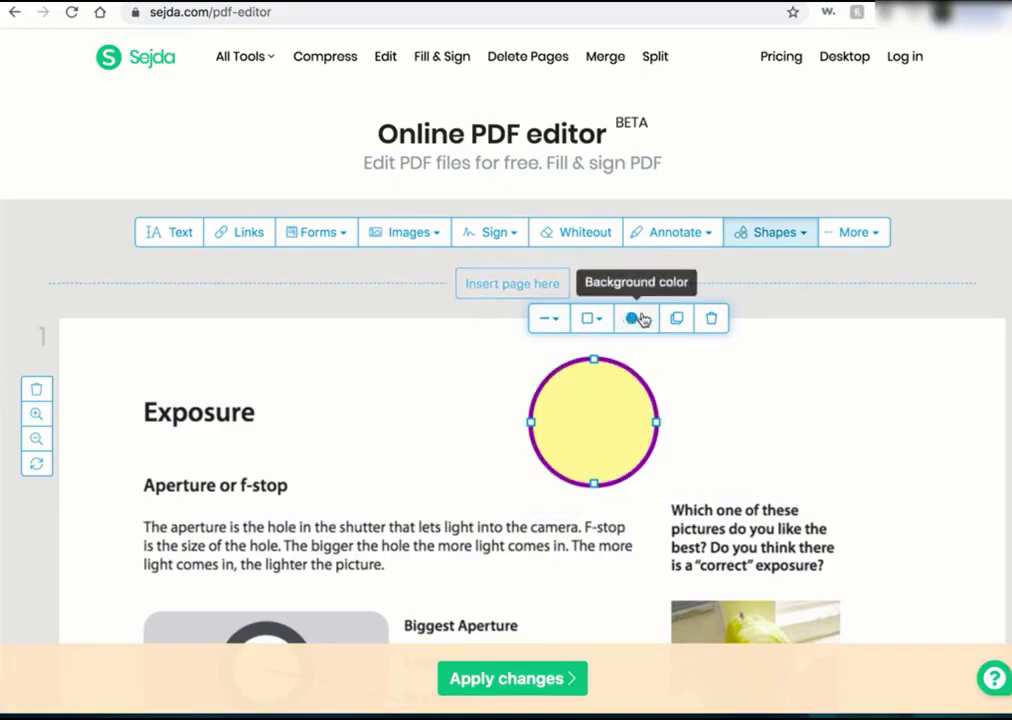
left_click(711, 318)
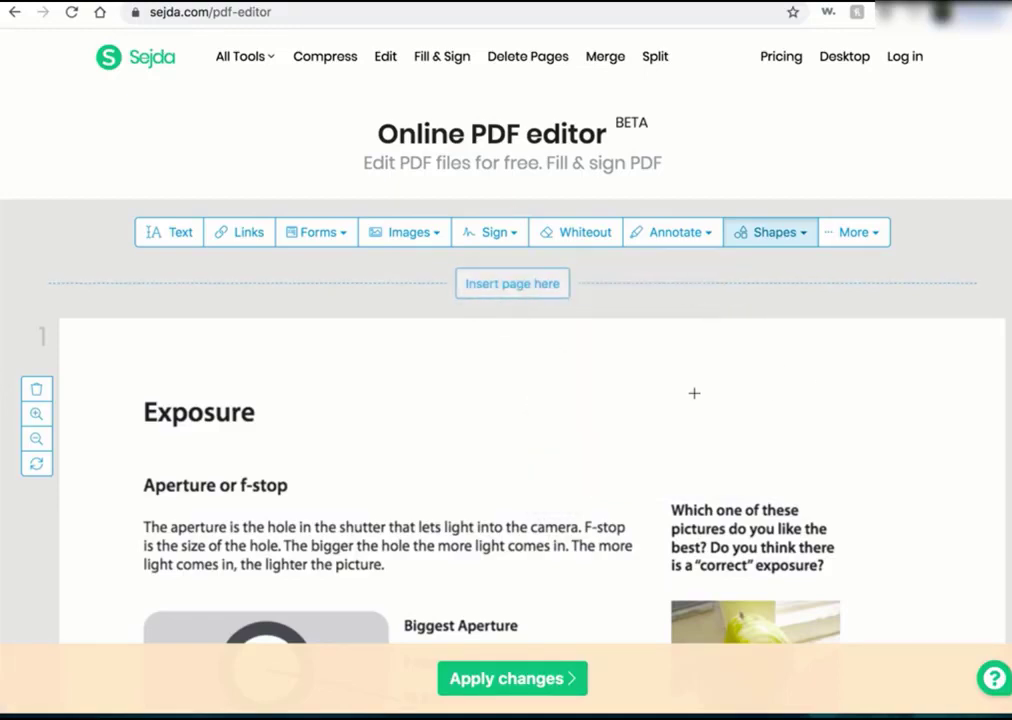
Step: Draw a large rectangle beside the Exposure heading on page 1 and delete it again
left_click(776, 233)
left_click(777, 290)
left_click_drag(596, 349, 905, 510)
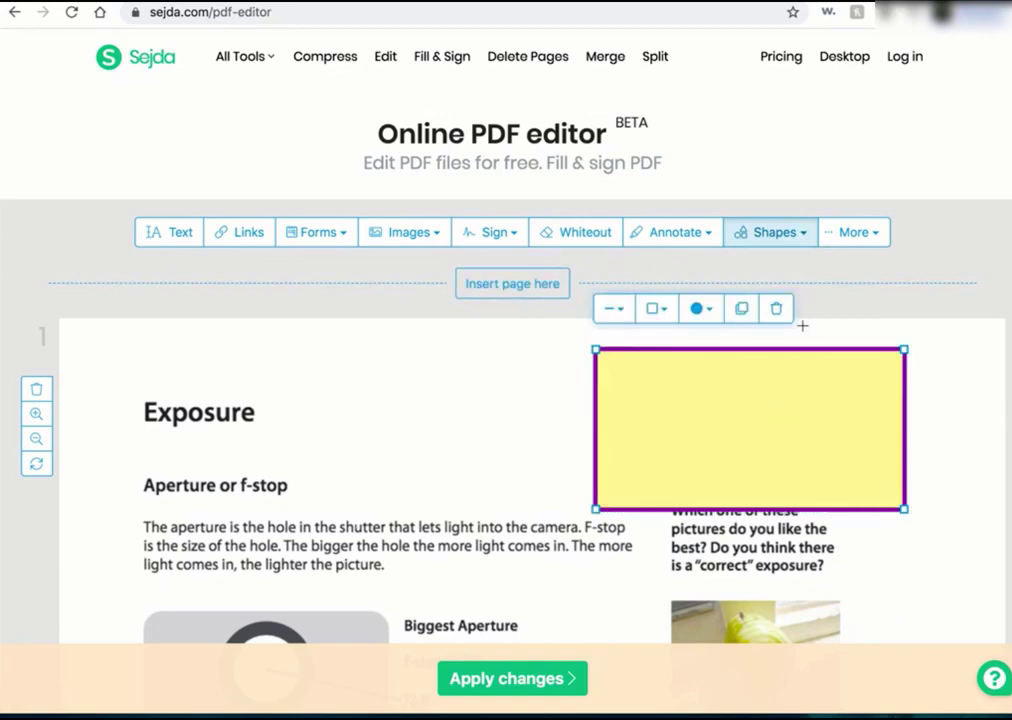
left_click(777, 309)
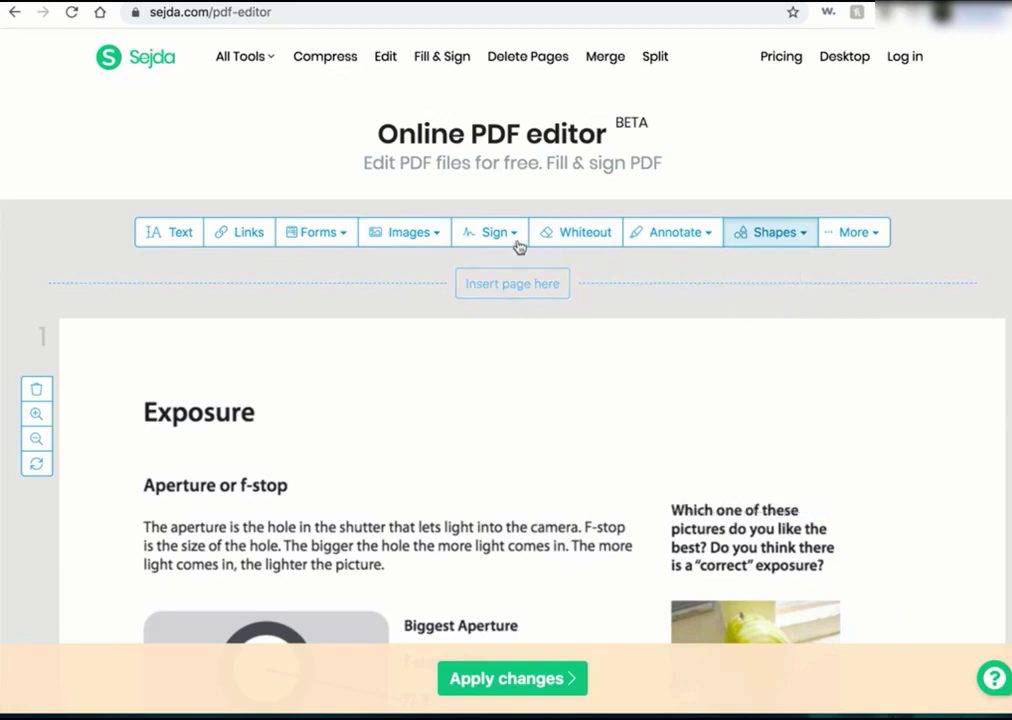
Step: Circle the Exposure heading freehand in red with the Draw annotation, and exit draw mode
left_click(709, 242)
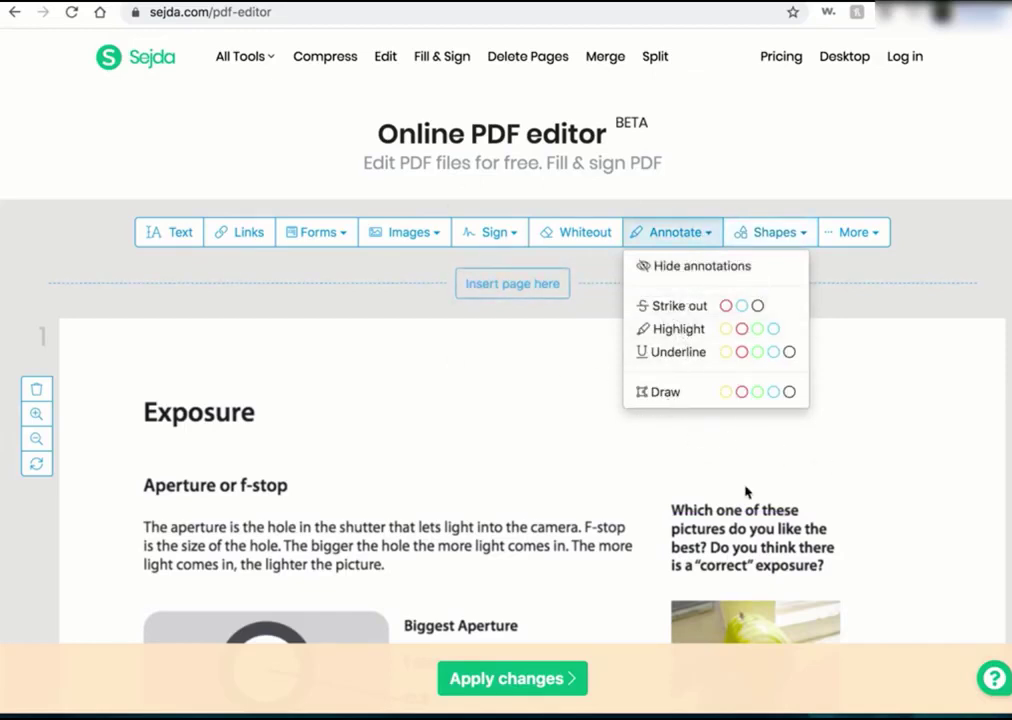
left_click(742, 393)
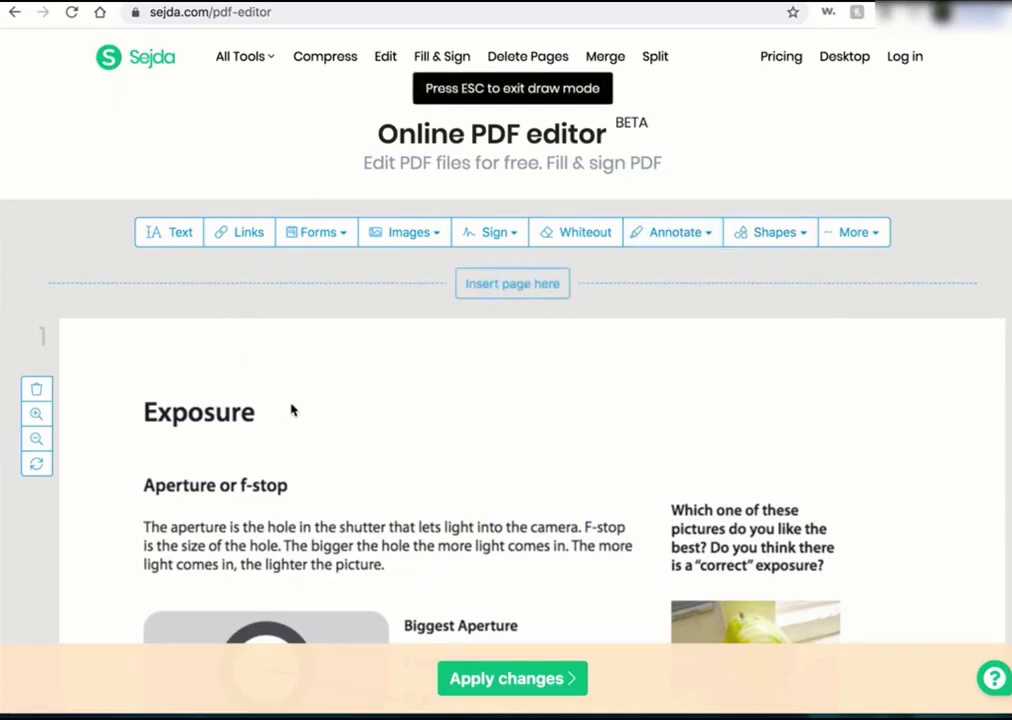
mouse_move(291, 399)
left_mouse_down()
mouse_move(90, 389)
mouse_move(150, 473)
left_mouse_up()
mouse_move(217, 476)
left_mouse_down()
mouse_move(219, 343)
mouse_move(125, 350)
left_mouse_up()
key("Escape")
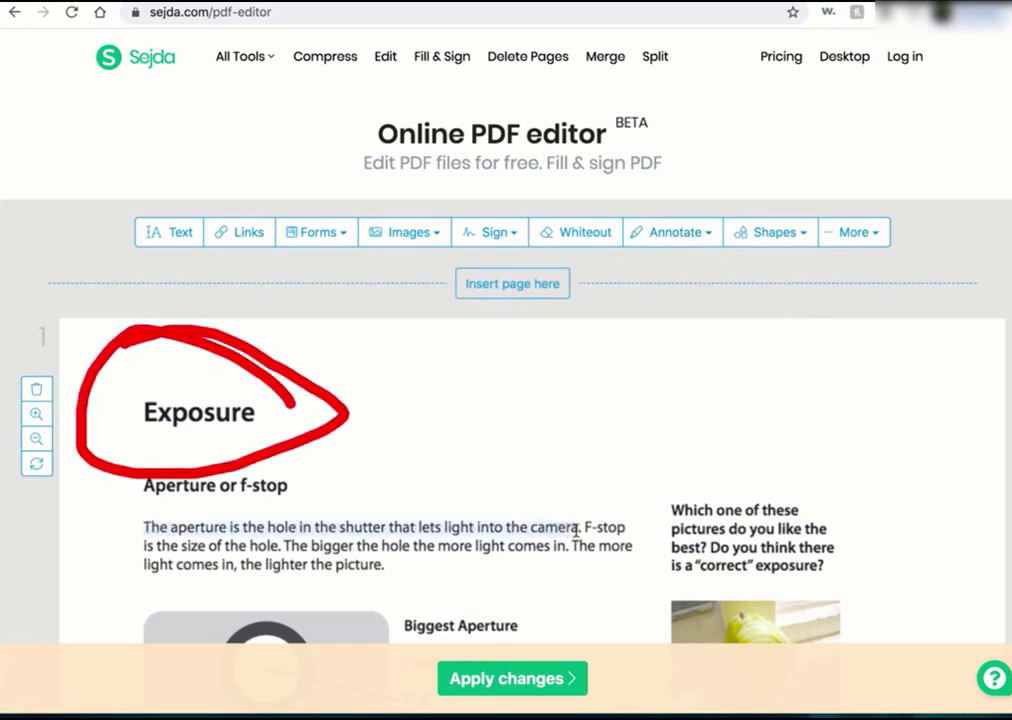
Step: Highlight in red most of the first sentence under "Aperture or f-stop", ending at the word "camera"
left_click(712, 238)
left_click(741, 330)
left_click_drag(190, 526, 580, 527)
Step: Highlight part of "The bigger the hole the more light comes in" in yellow and strike out "Which one of these" in blue
left_click(696, 230)
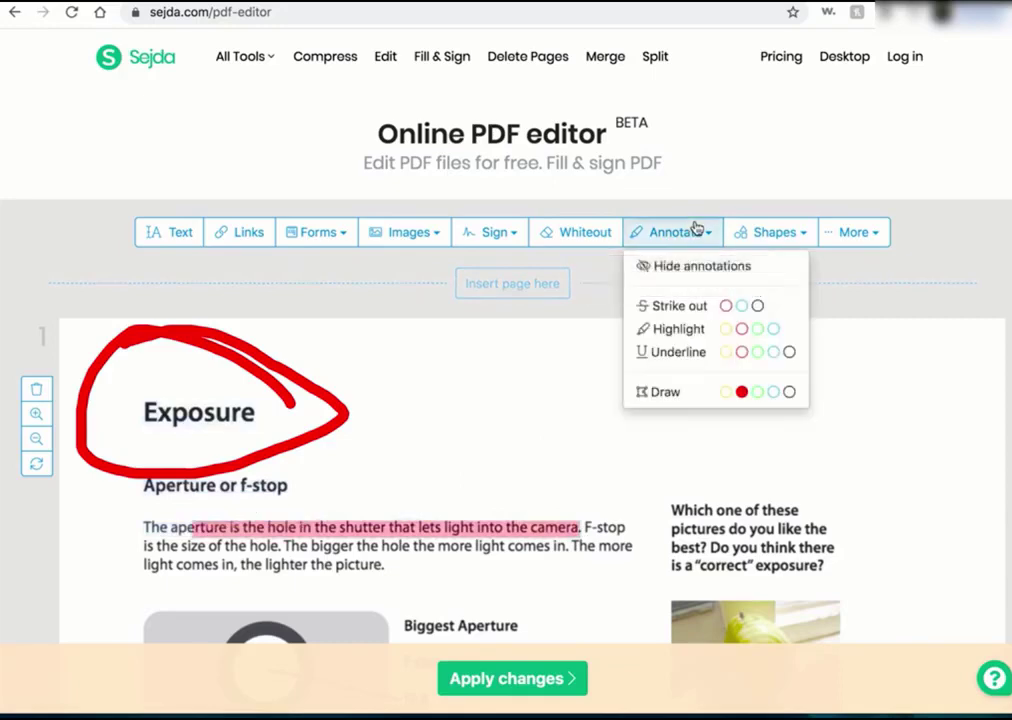
left_click(742, 306)
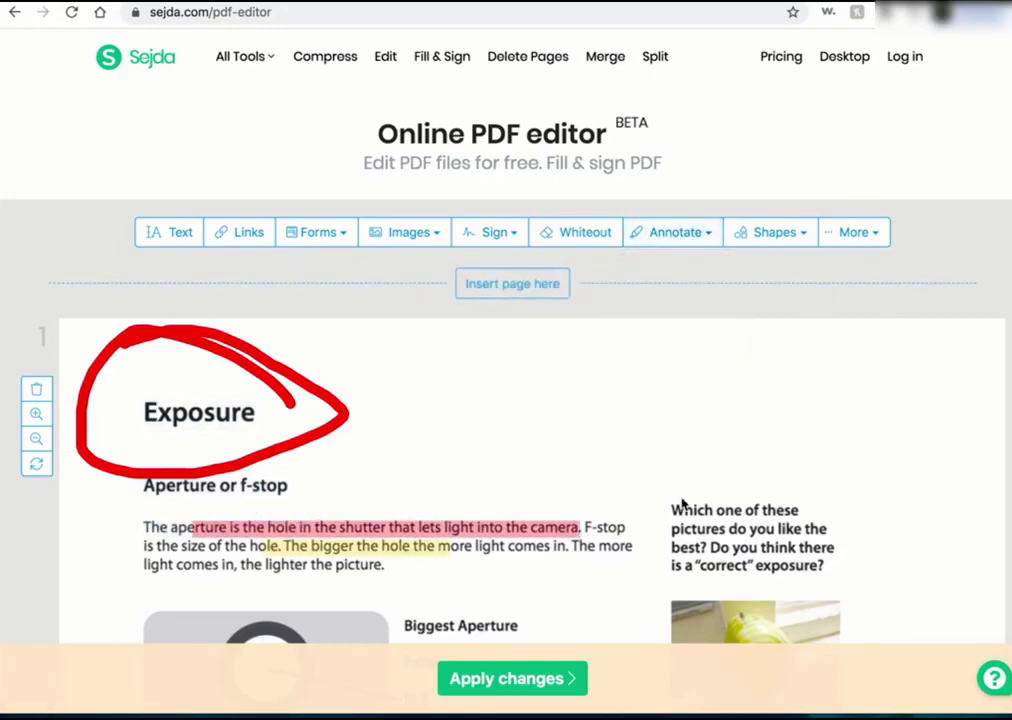
left_click_drag(672, 509, 775, 512)
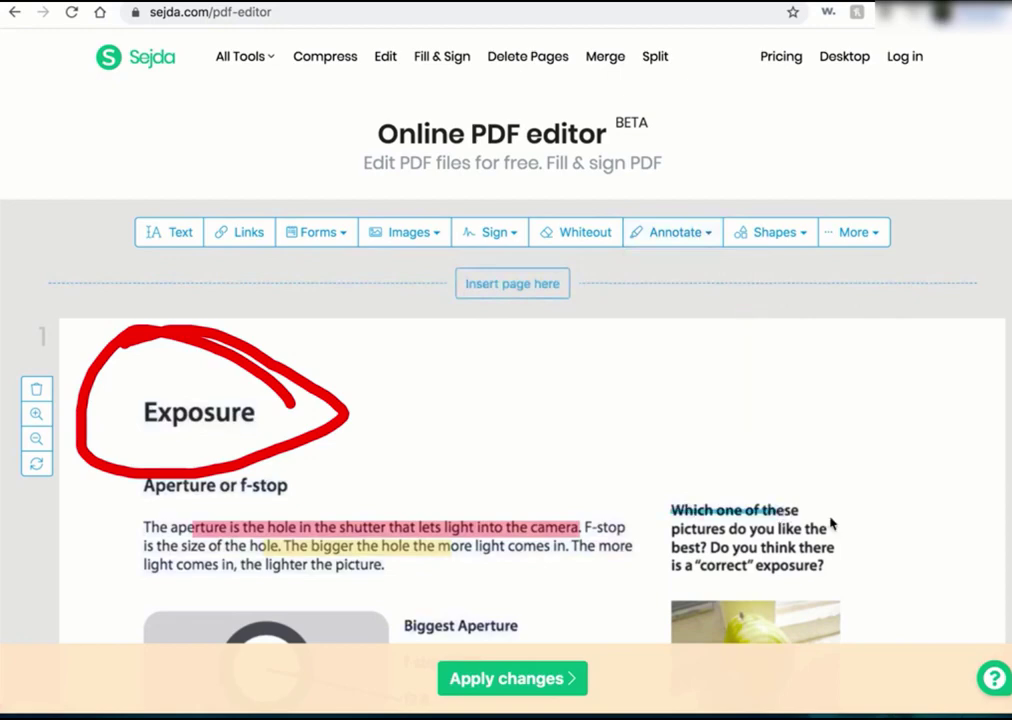
left_click(672, 232)
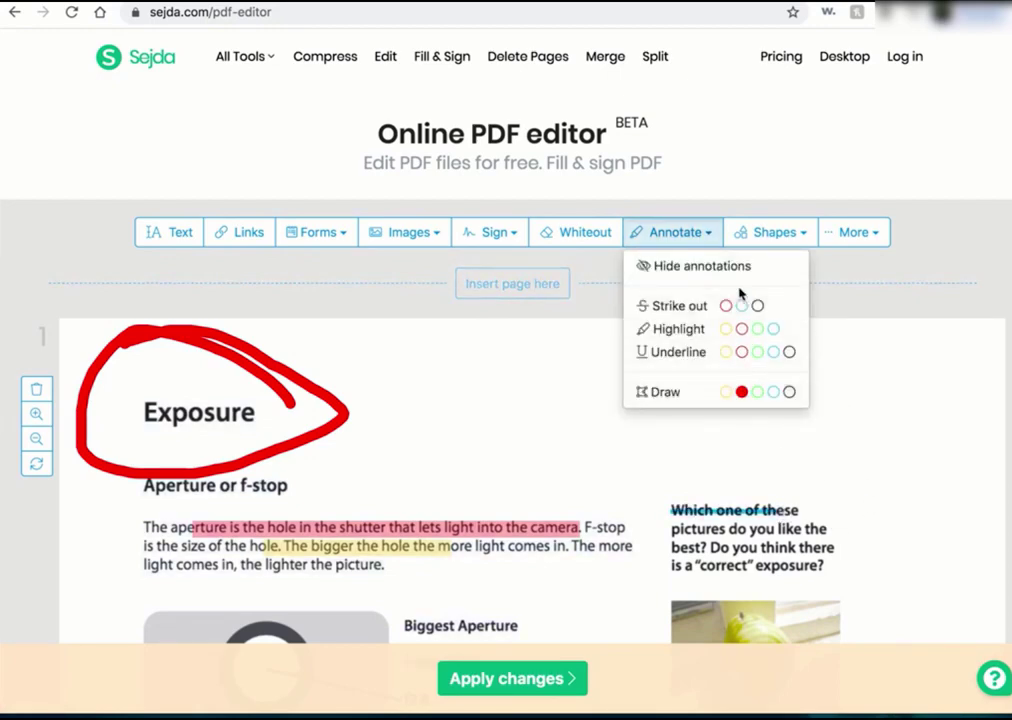
left_click(553, 468)
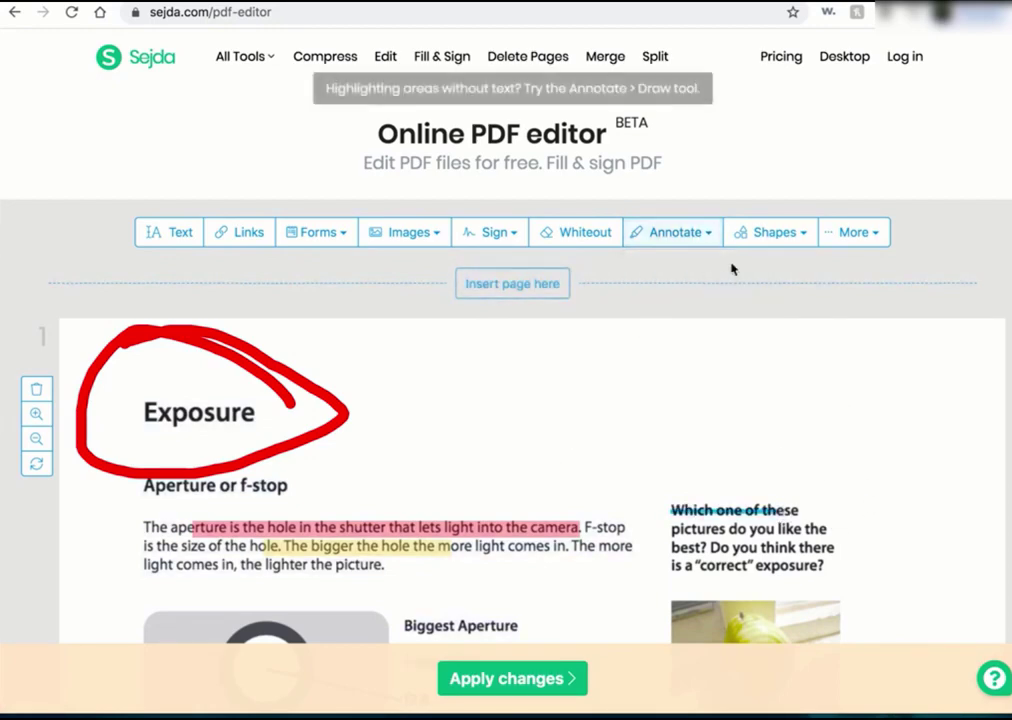
Step: Revert the red text highlight and the blue strikeout together through the editor's list of undoable changes
left_click(877, 237)
left_click(805, 288)
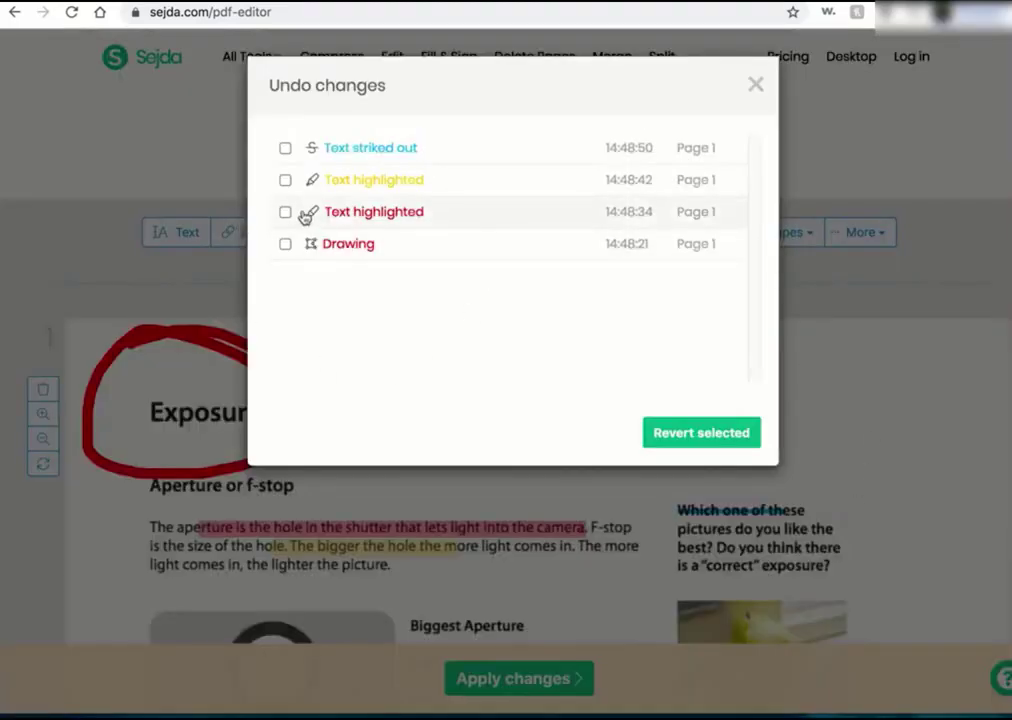
left_click(286, 213)
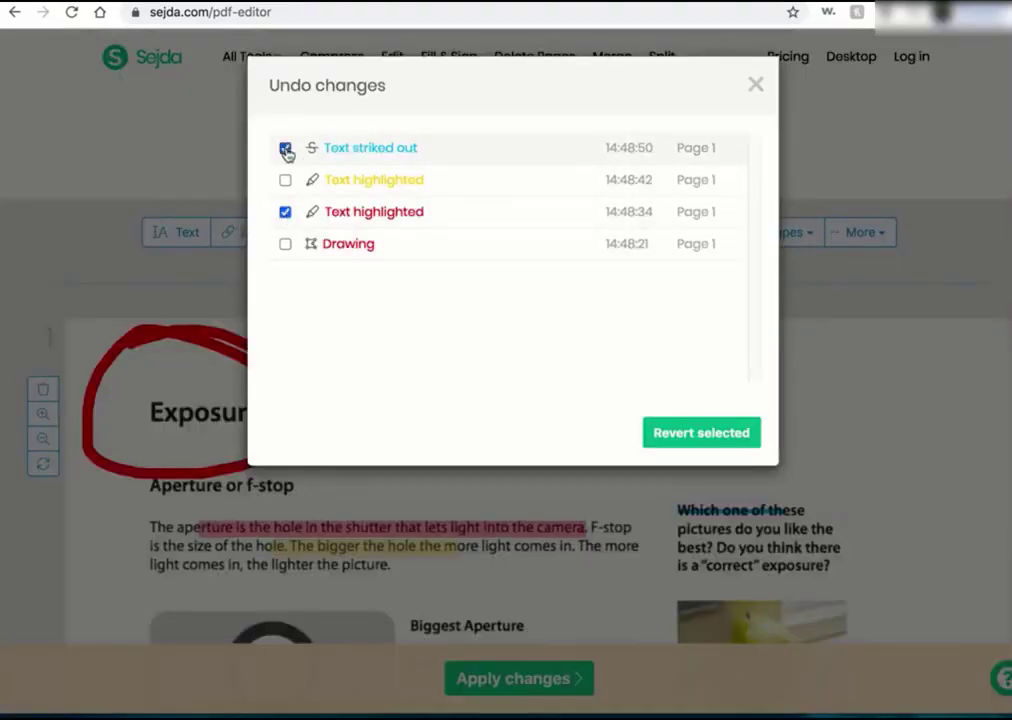
left_click(705, 436)
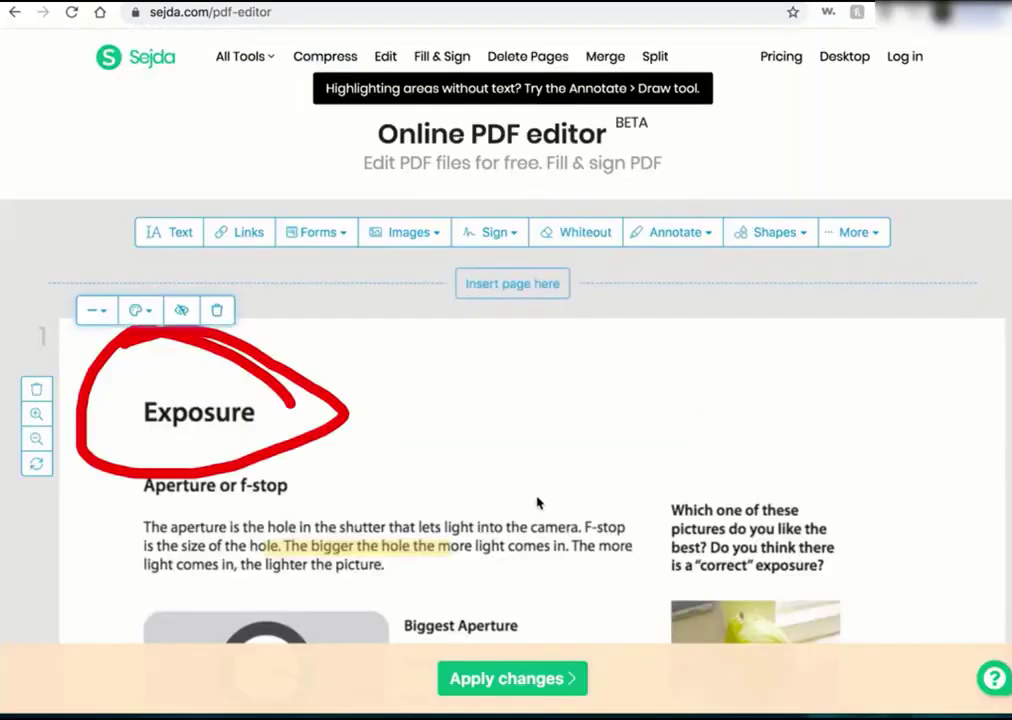
Step: Delete the red freehand drawing around the Exposure heading and the yellow highlight in the paragraph
left_click(318, 433)
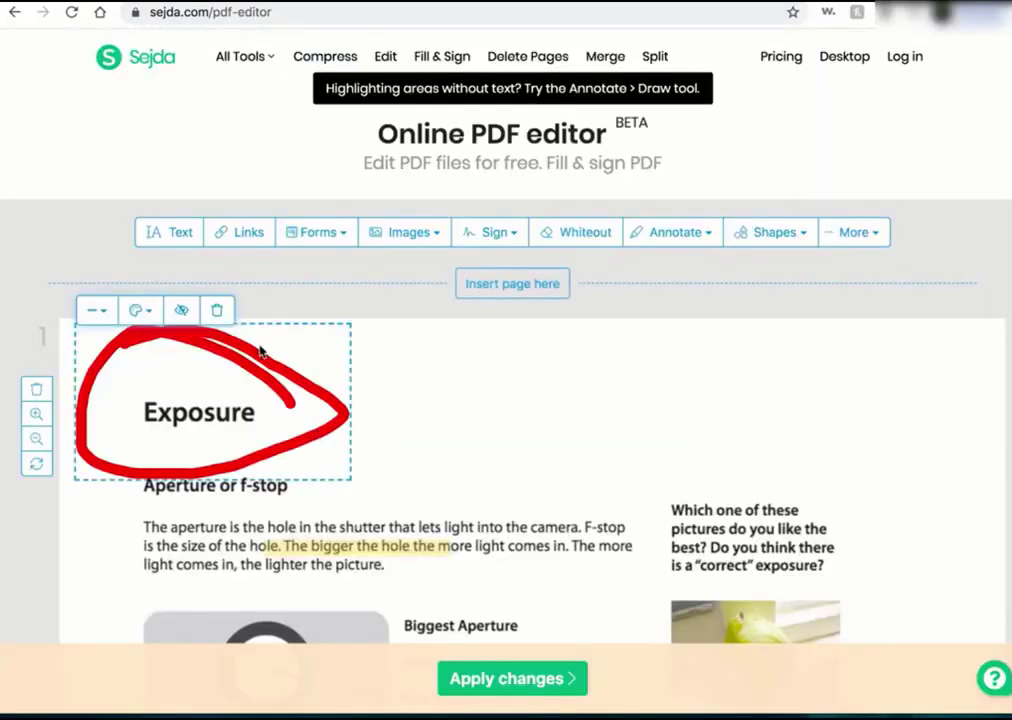
left_click(218, 311)
left_click(400, 558)
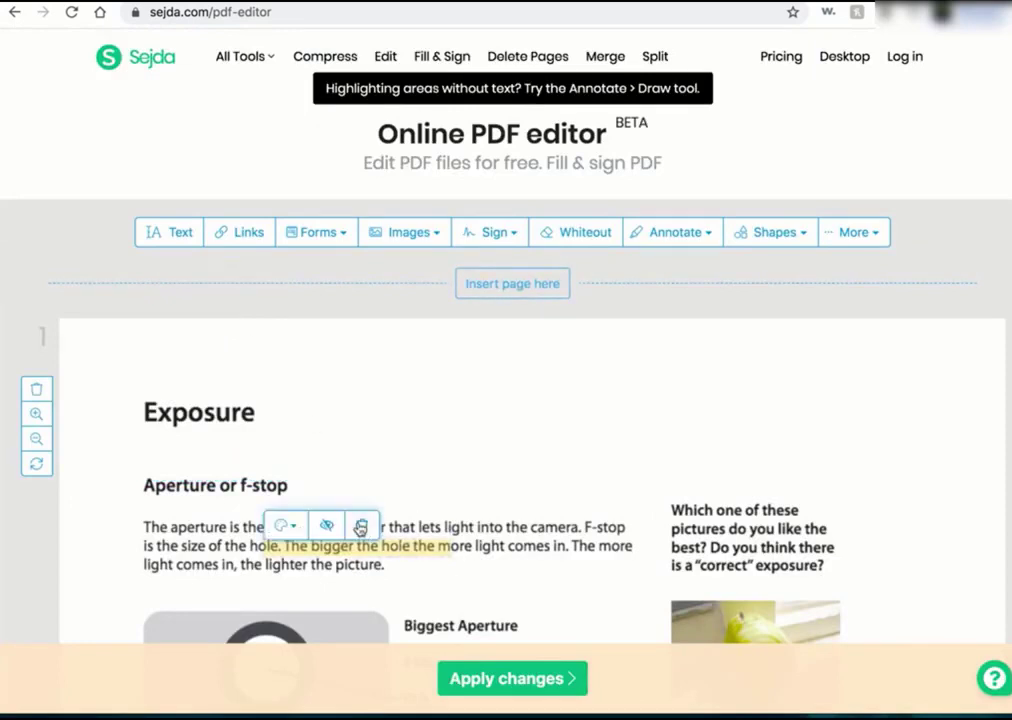
left_click(360, 525)
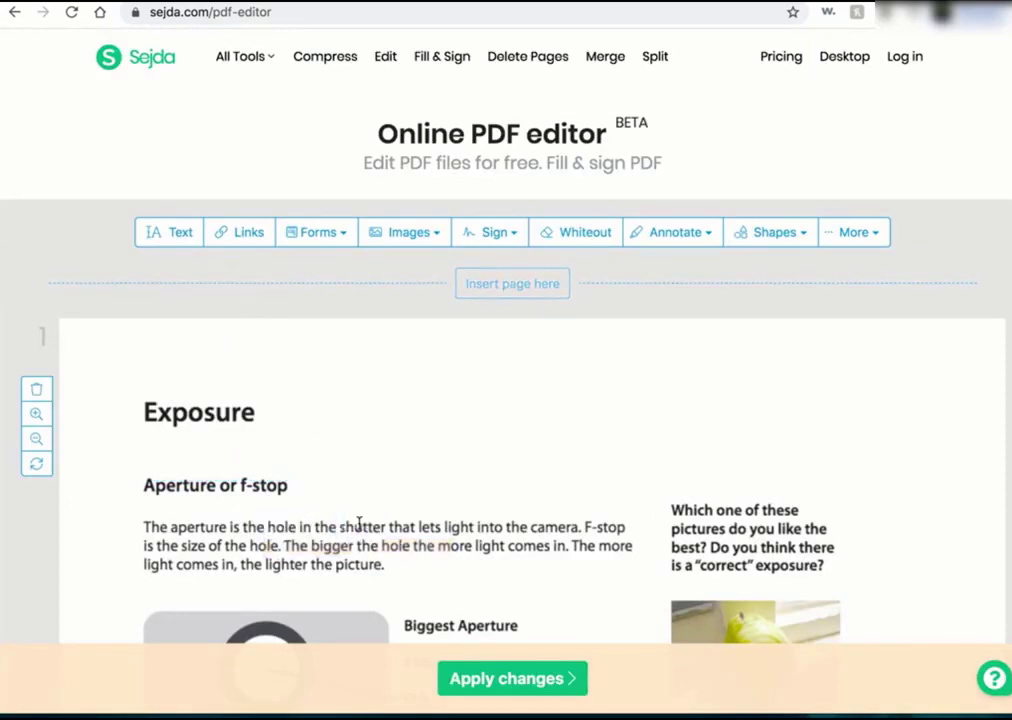
Step: Try covering the Exposure heading with a whiteout rectangle
left_click(579, 240)
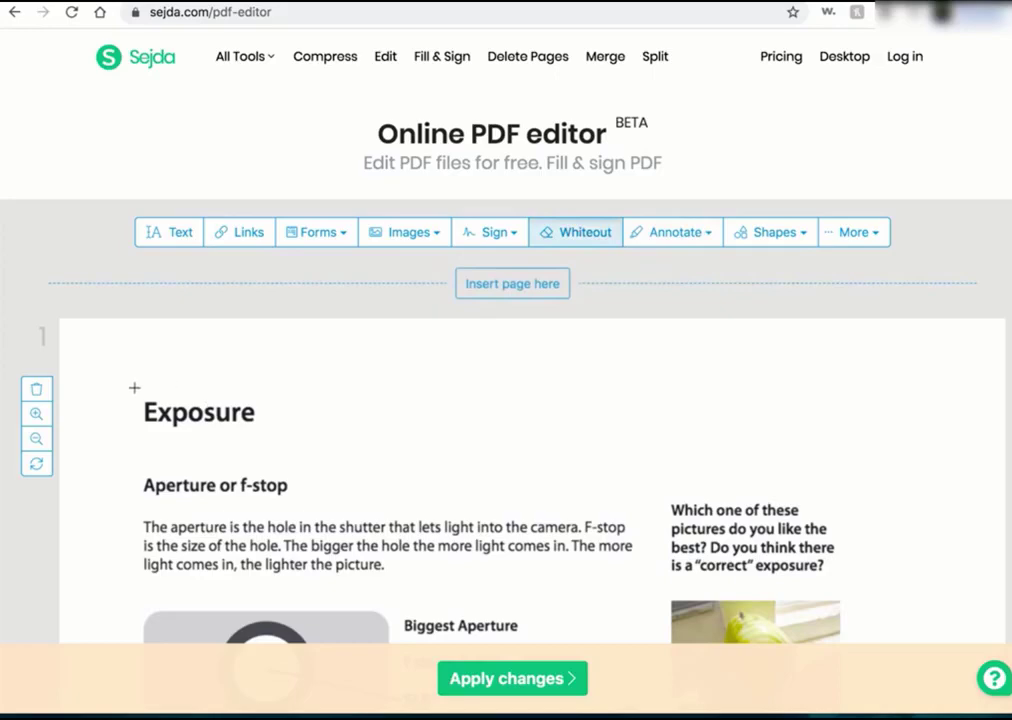
left_click_drag(134, 387, 555, 449)
Step: Place the first saved signature on page 1, beside the Exposure heading
scroll(737, 442, "down", 1)
left_click(490, 142)
left_click(560, 186)
left_click(385, 304)
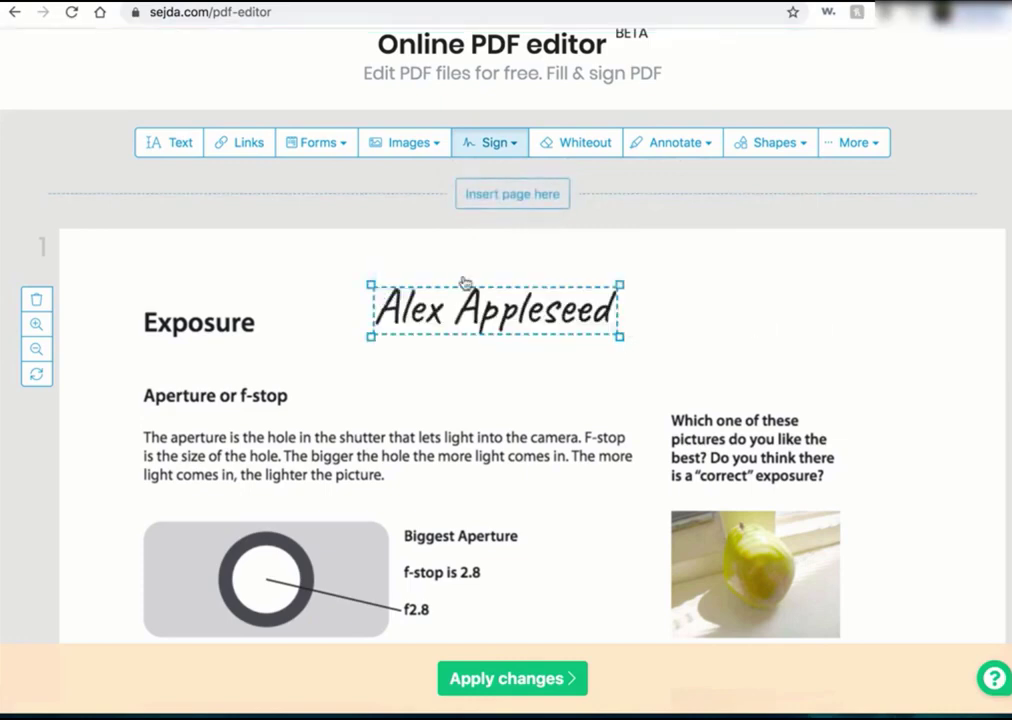
Step: Check the option for creating a new signature and delete the signature placed beside the Exposure heading
left_click(515, 148)
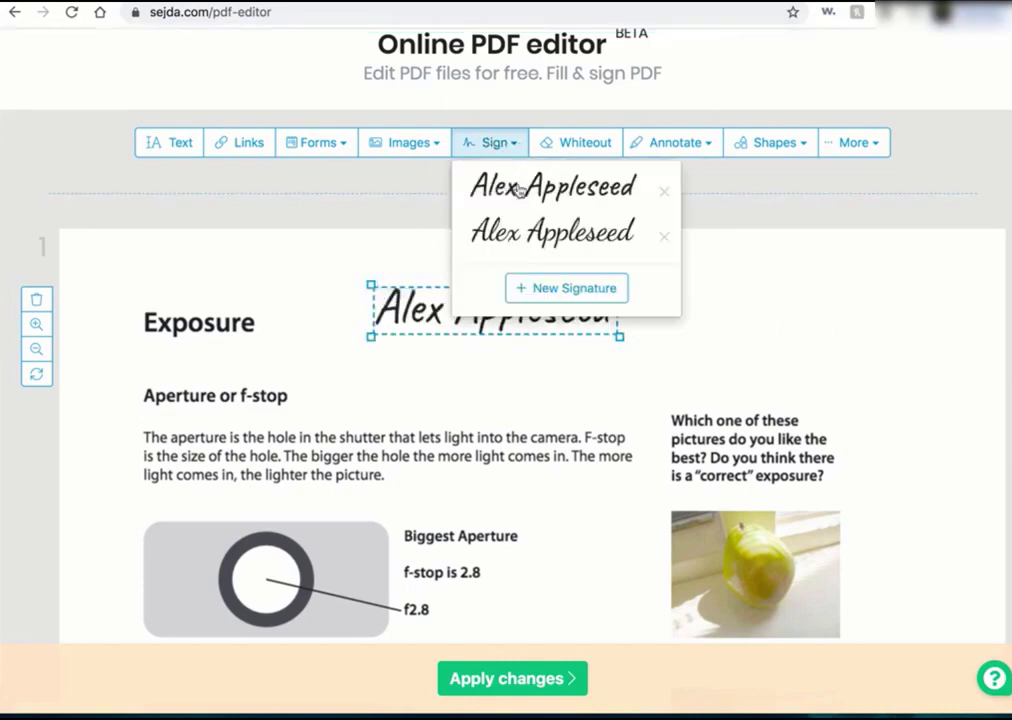
left_click(567, 289)
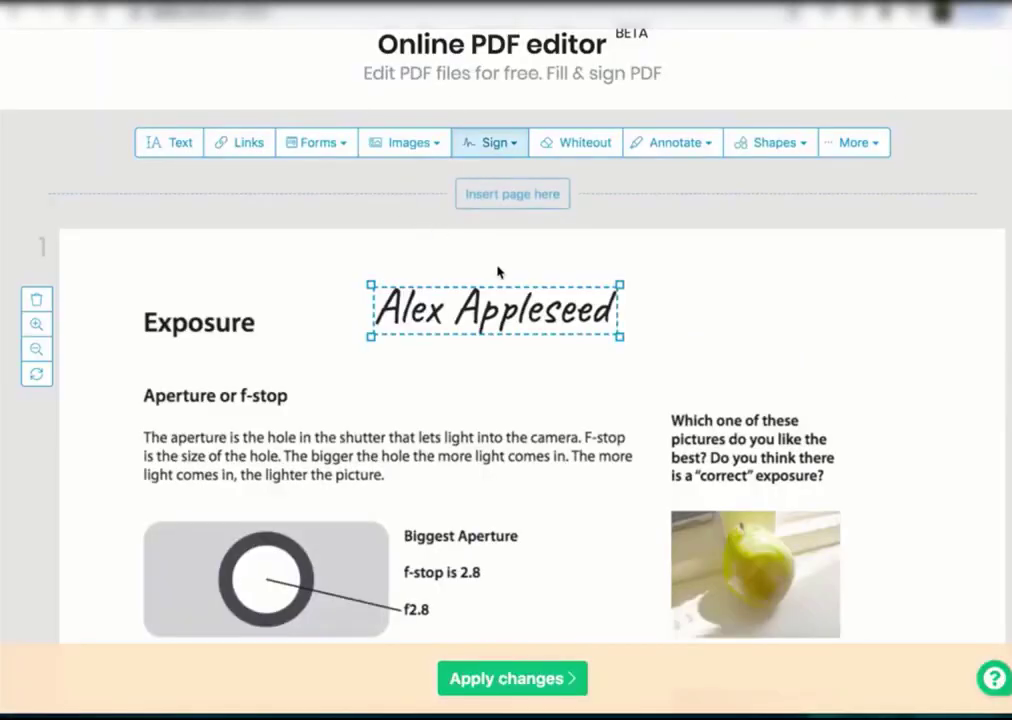
left_click(507, 289)
left_click(435, 274)
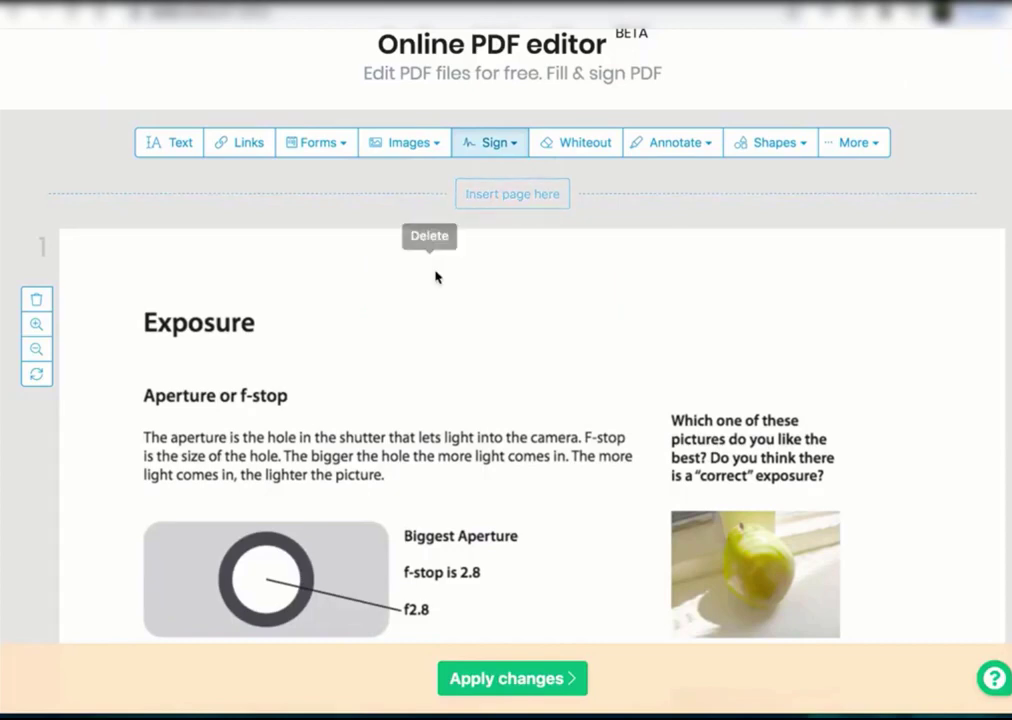
Step: Upload Dancer (1).jpg from the Desktop as a new image on page 1
left_click(432, 148)
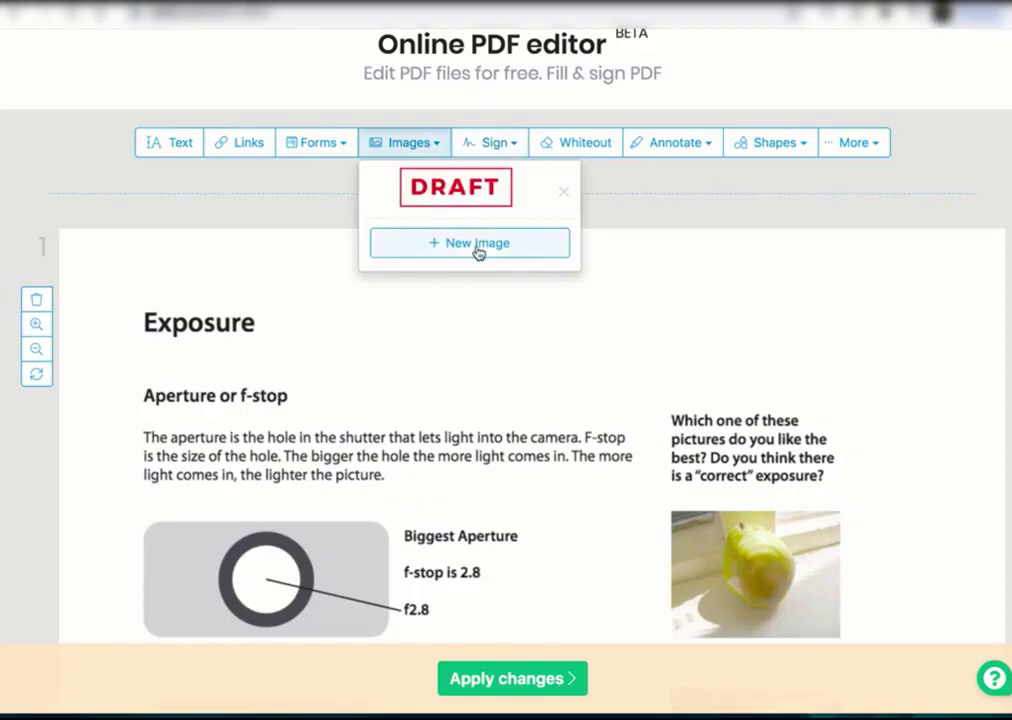
left_click(508, 246)
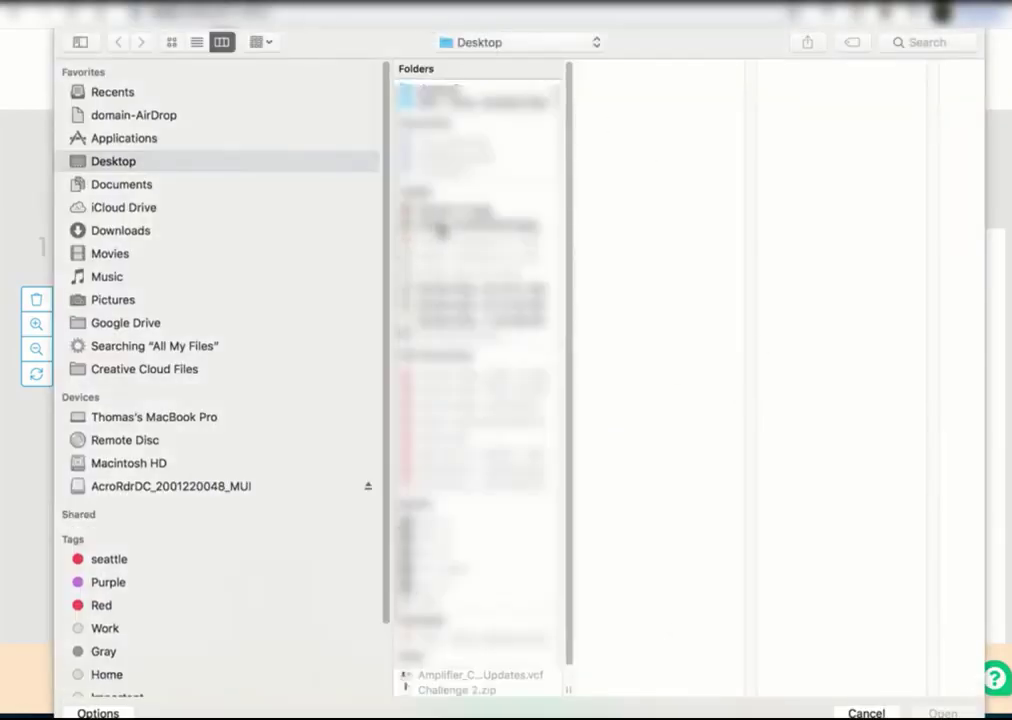
left_click(470, 205)
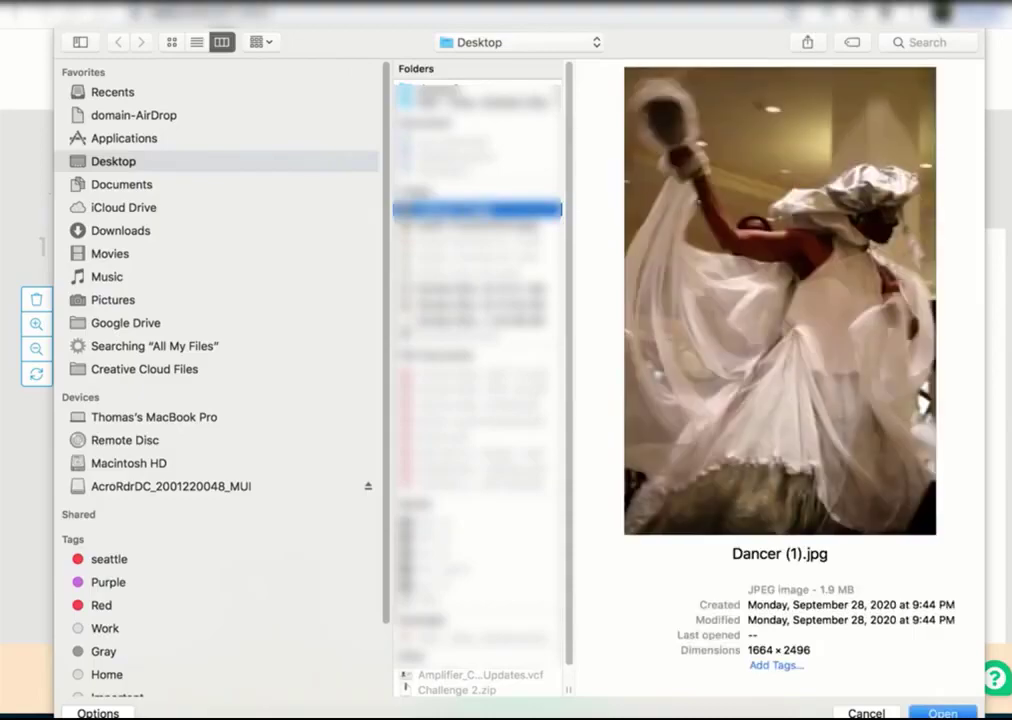
left_click(943, 713)
Step: Try shrinking the dancer image from its corner and repositioning it on page 1
left_click_drag(910, 248, 905, 340)
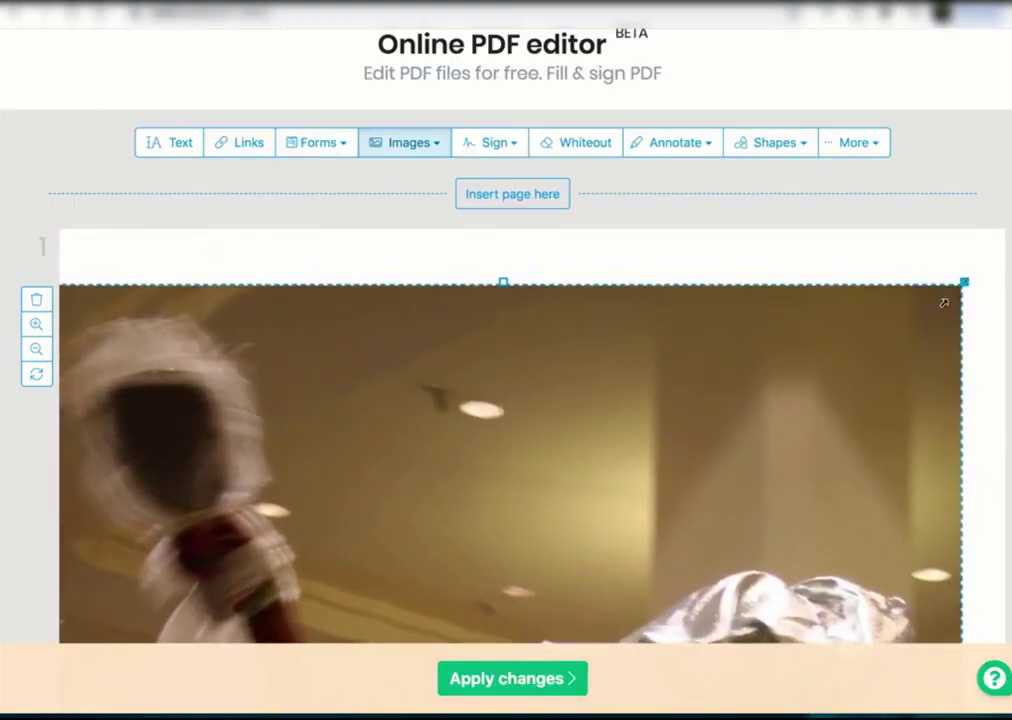
left_click_drag(944, 302, 764, 576)
left_click_drag(499, 612, 620, 417)
left_click_drag(684, 310, 700, 235)
left_click_drag(717, 337, 608, 481)
left_click_drag(714, 318, 240, 663)
scroll(362, 524, "down", 3)
scroll(437, 441, "up", 3)
Step: Look over the form-filling marks and the interactive form field types the editor offers
left_click(343, 64)
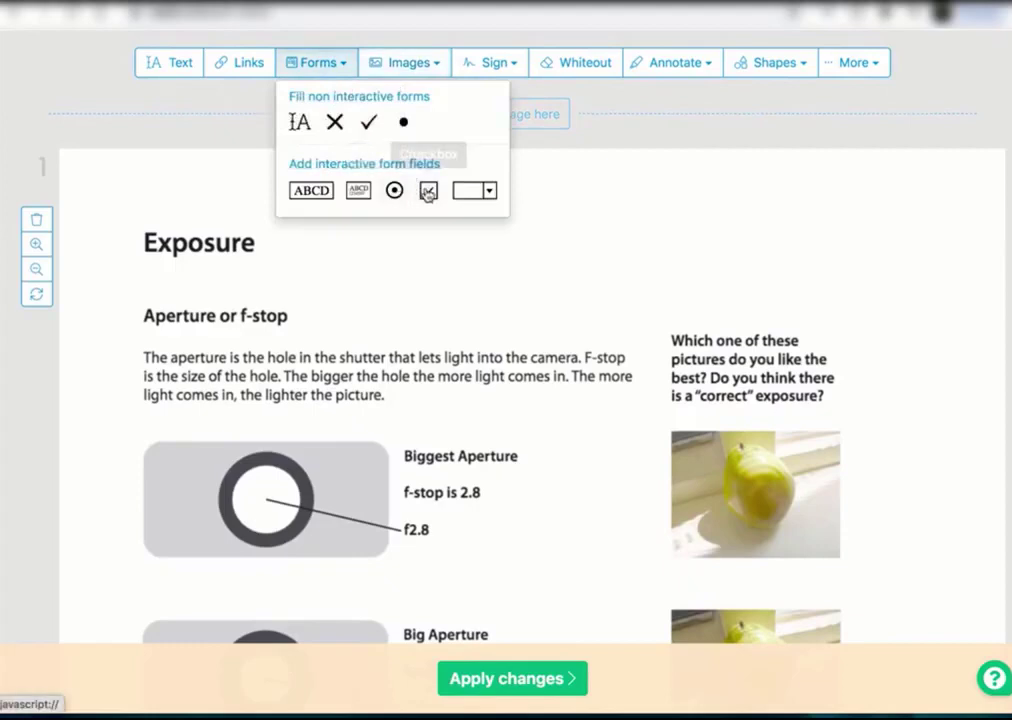
left_click(491, 192)
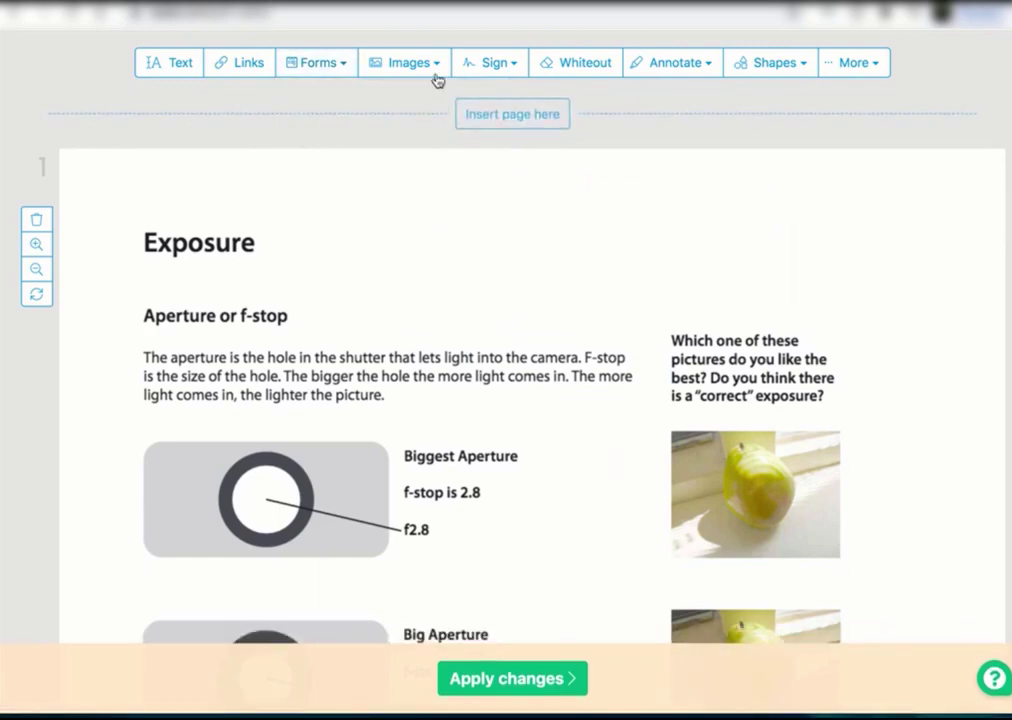
left_click(334, 65)
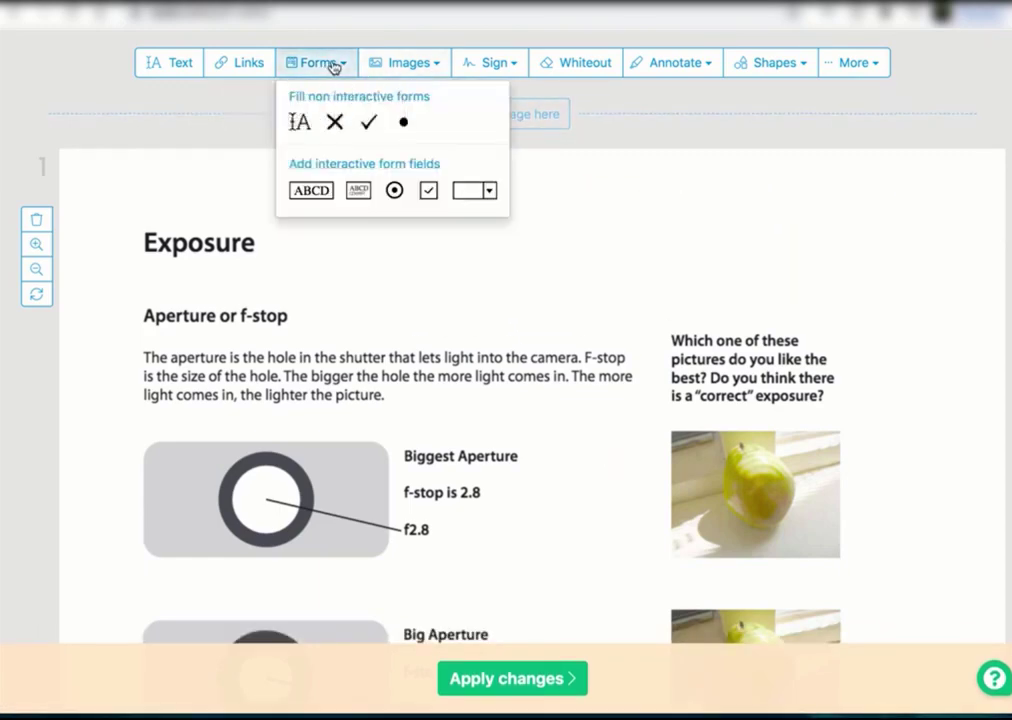
Step: Try making the paragraph under "Aperture or f-stop" a link area and check its link properties
left_click(251, 66)
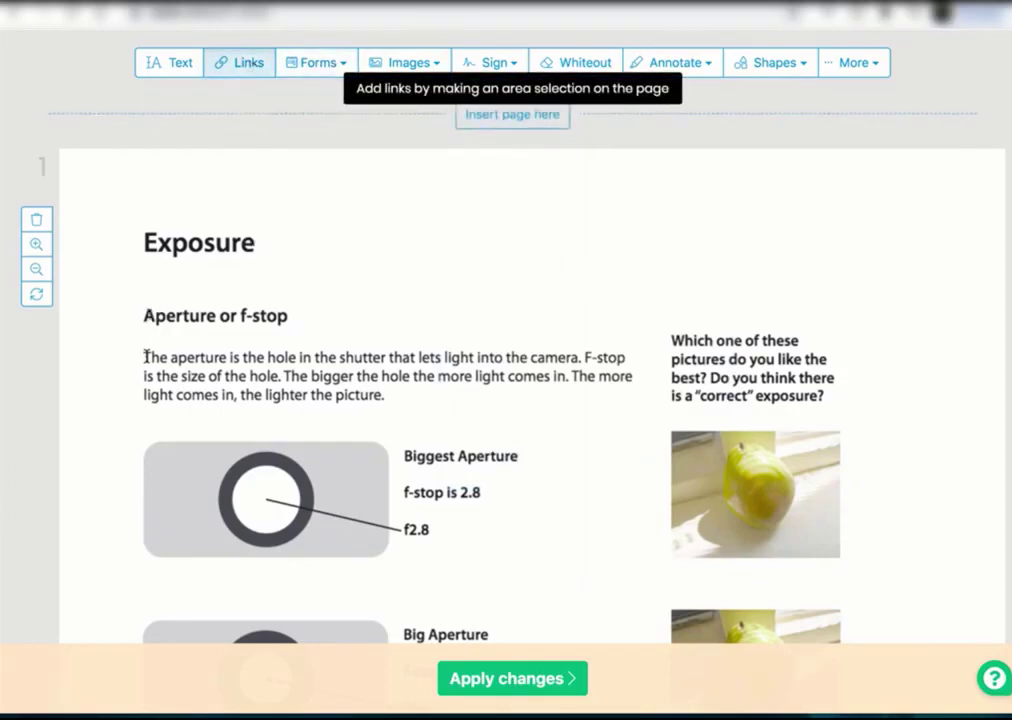
left_click_drag(143, 355, 610, 395)
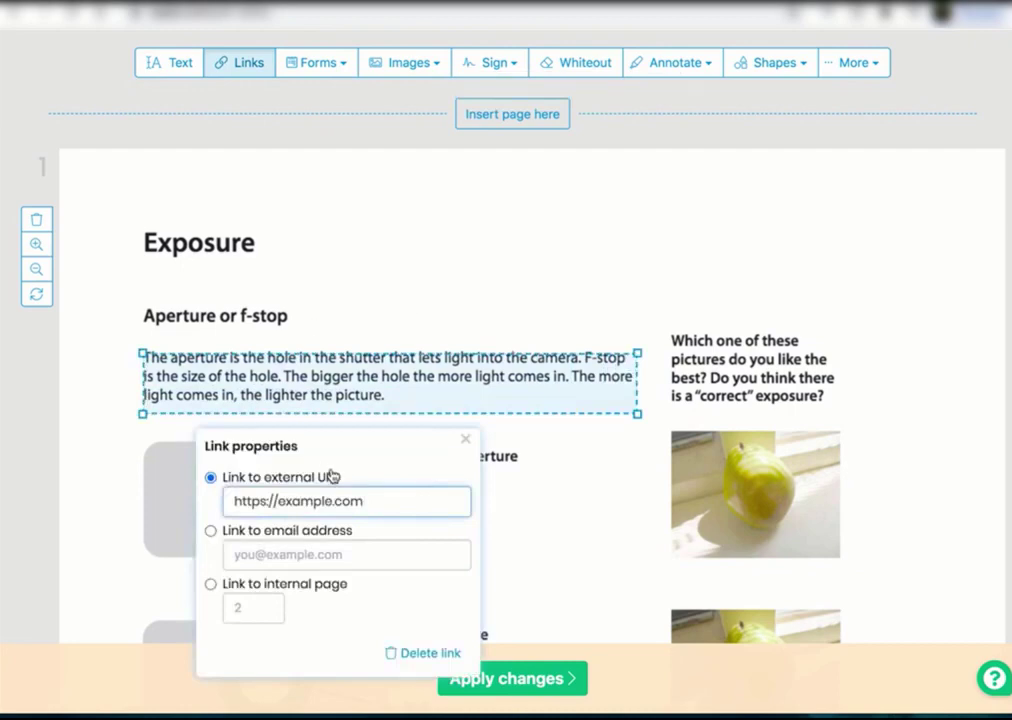
left_click(328, 173)
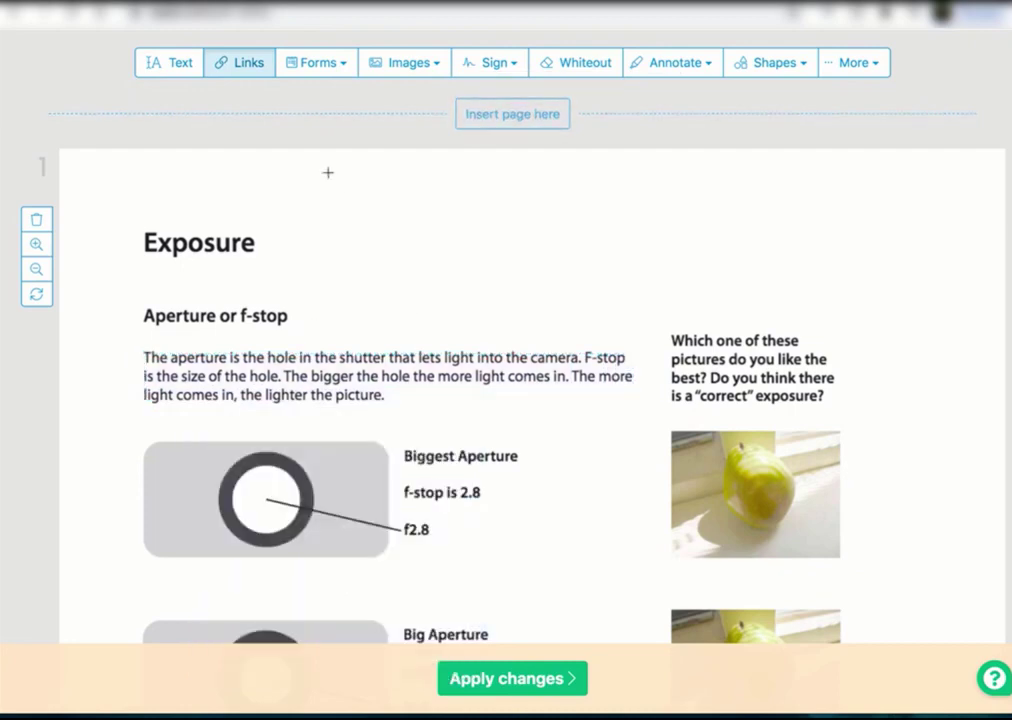
Step: Erase the first line of text in the paragraph under "Aperture or f-stop"
left_click(172, 62)
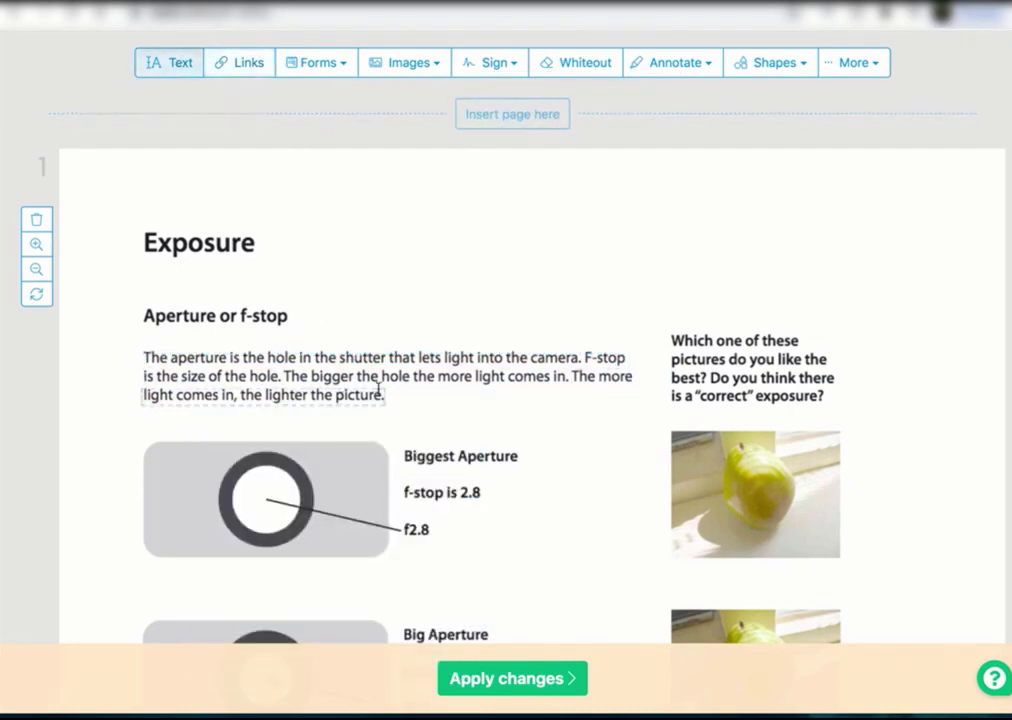
left_click(148, 357)
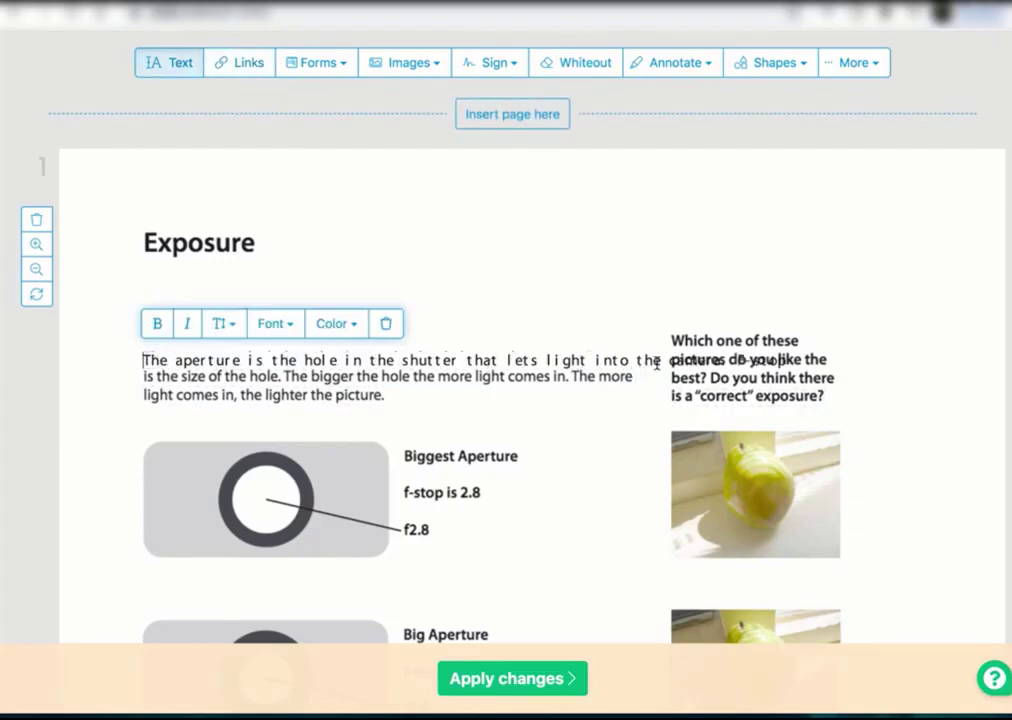
left_click_drag(655, 362, 145, 362)
type("Aperture or f-stop")
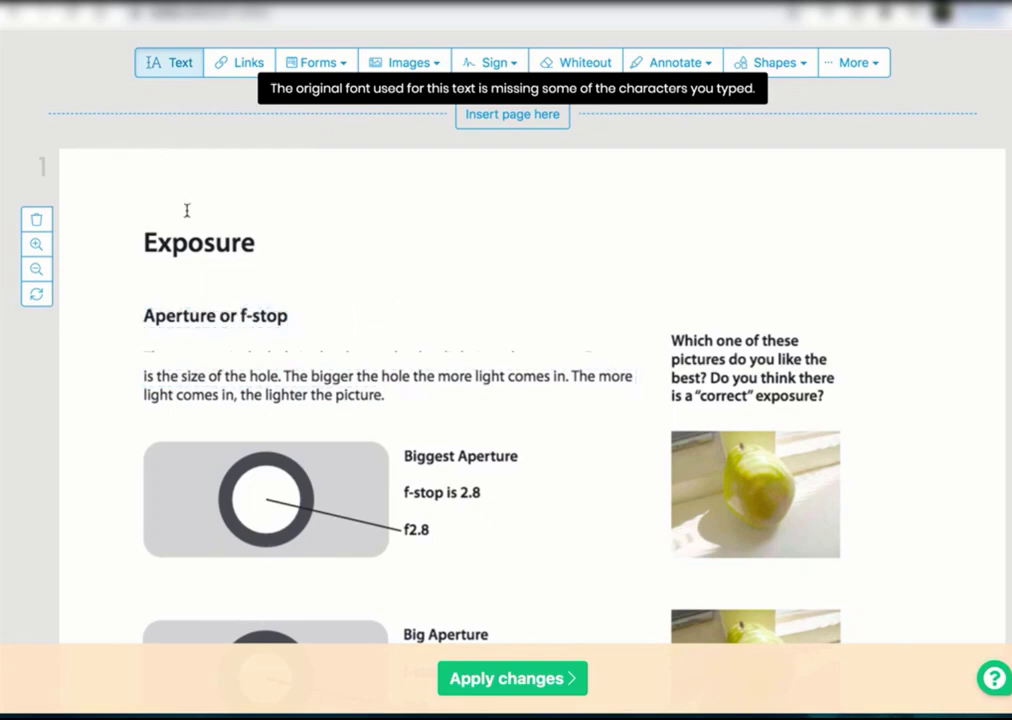
Step: Add a text box reading "Aperture or F-stop" in the blank area beside the Exposure heading
left_click(399, 280)
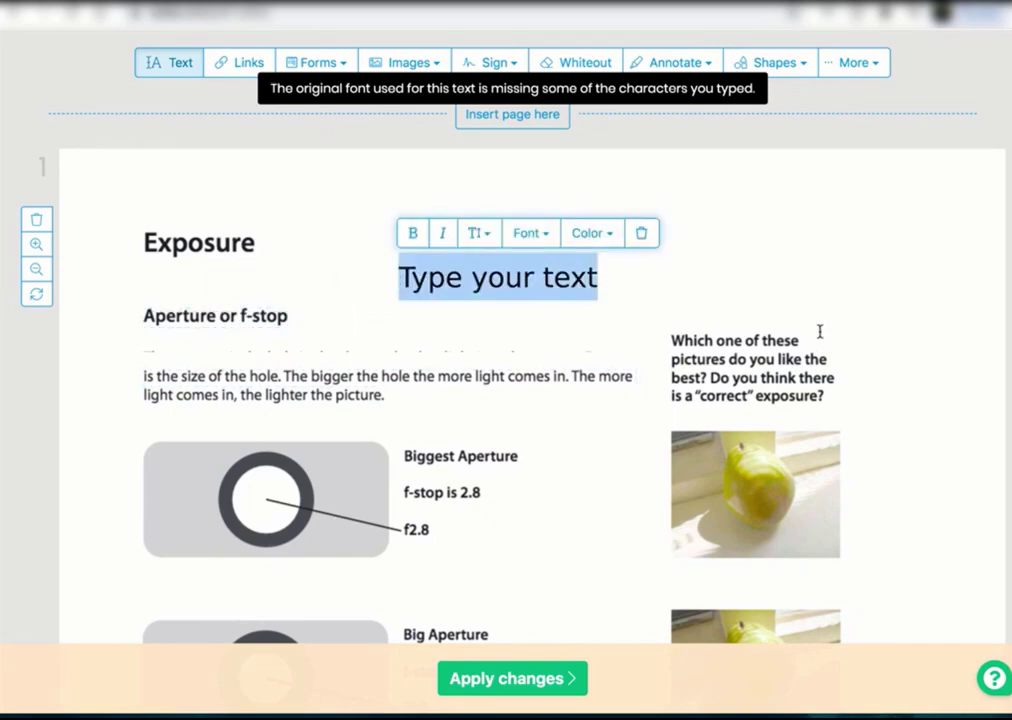
type("Aper")
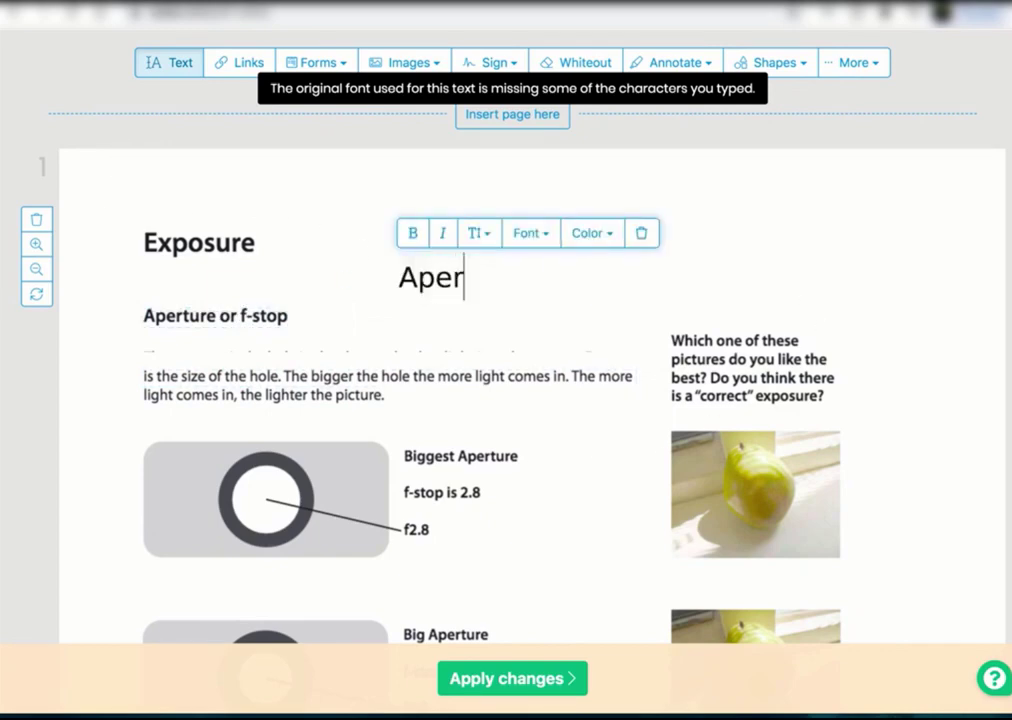
type("ture of")
key("BackSpace")
type("re of")
key("BackSpace")
type("r F-s")
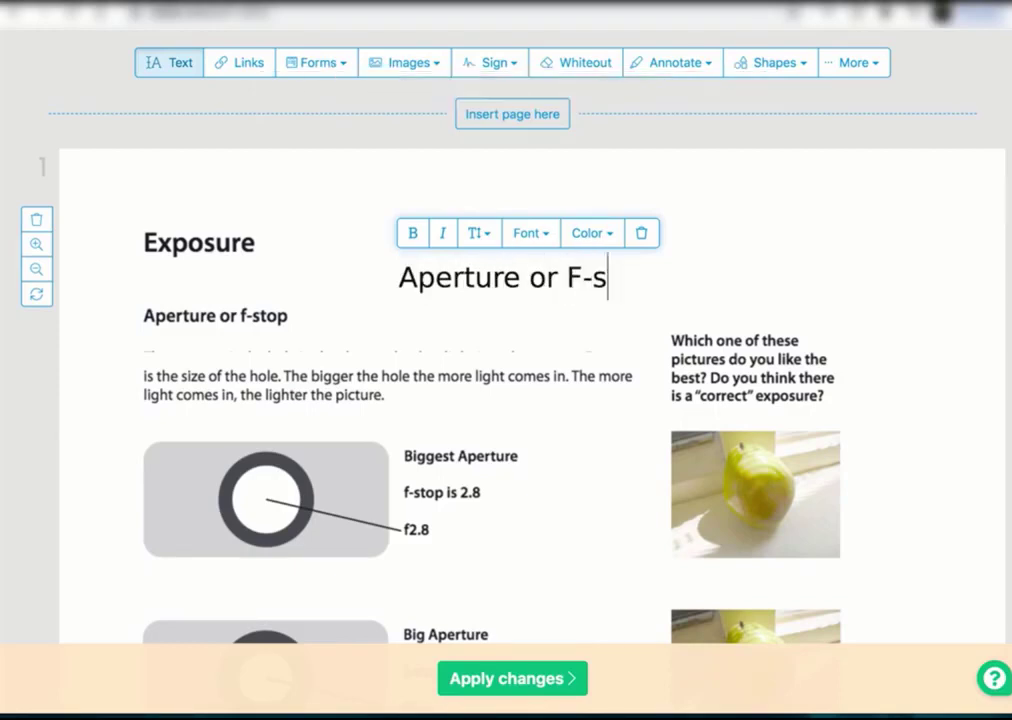
type("top")
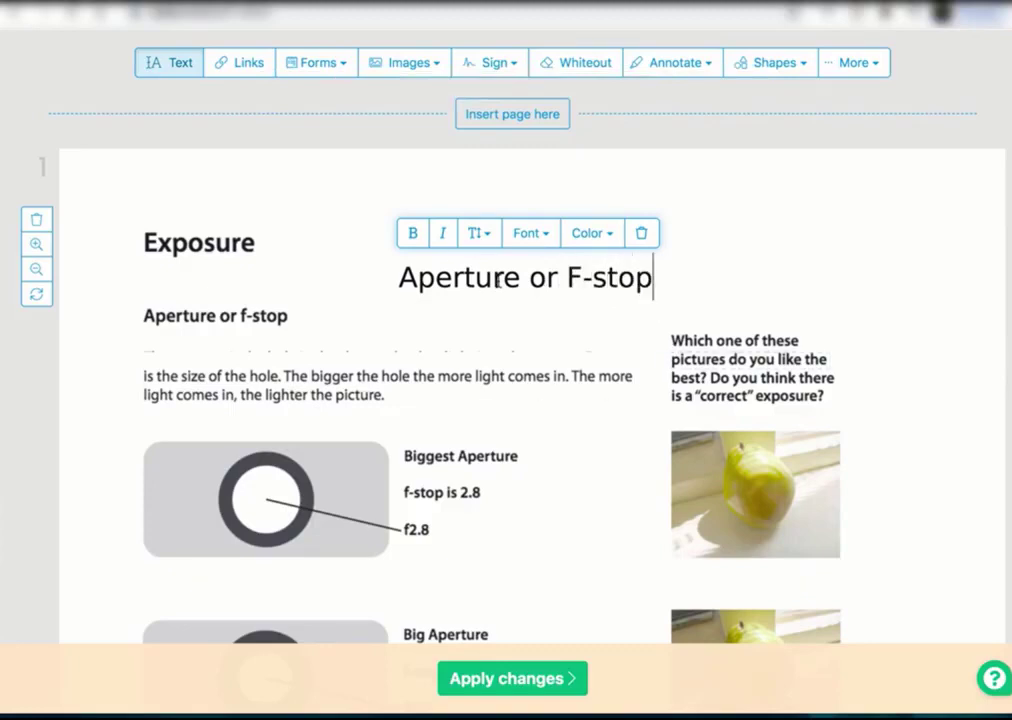
Step: Set the font of the new "Aperture or F-stop" text to Open Sans
left_click(549, 236)
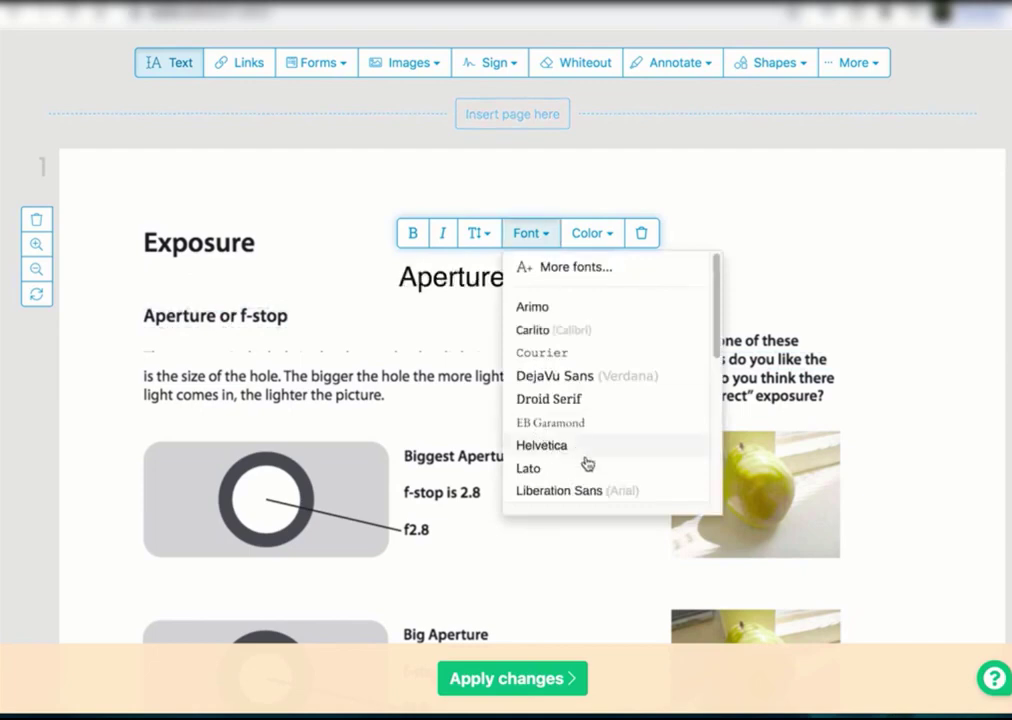
scroll(574, 413, "down", 3)
scroll(574, 413, "up", 2)
scroll(574, 413, "down", 4)
scroll(592, 310, "up", 2)
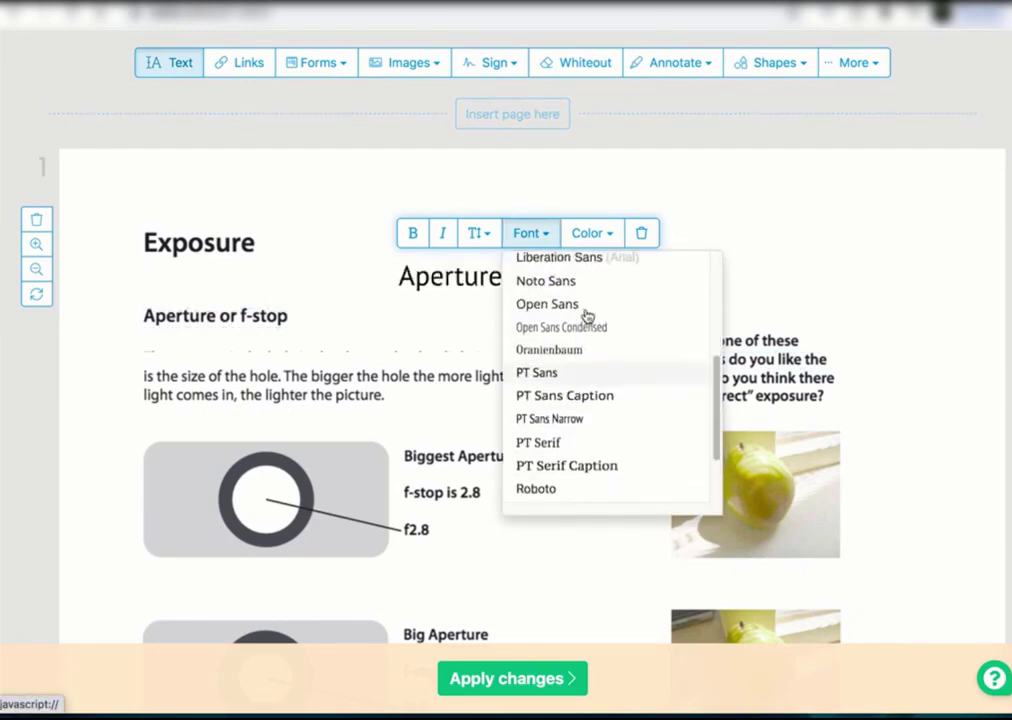
left_click(560, 303)
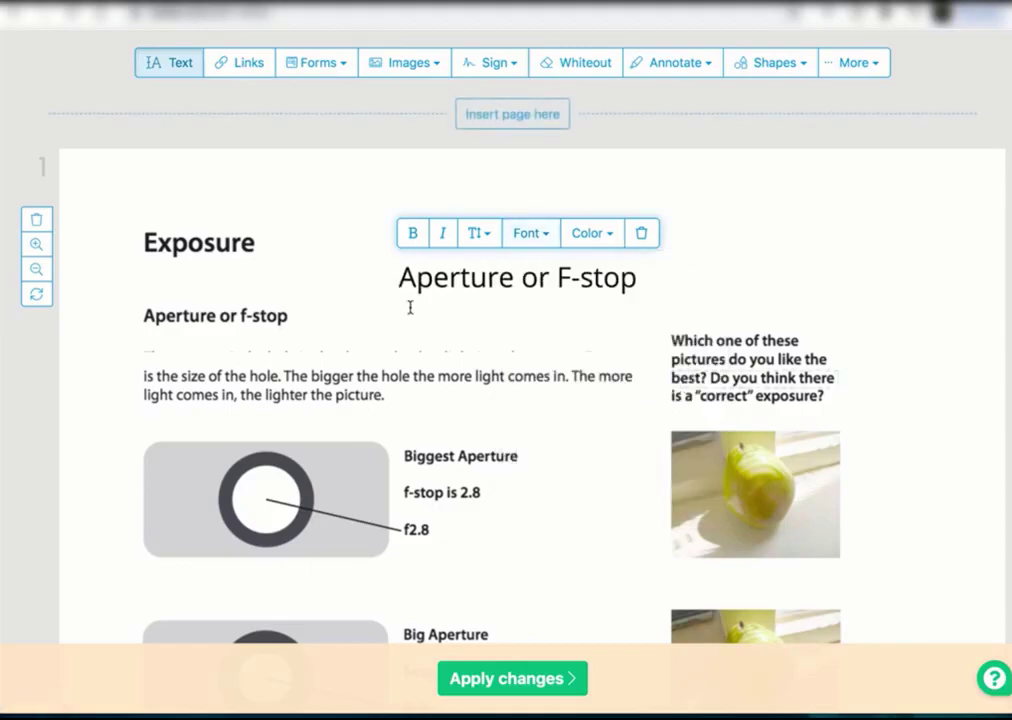
Step: Make the new "Aperture or F-stop" text light blue, italic and bold
left_click(606, 234)
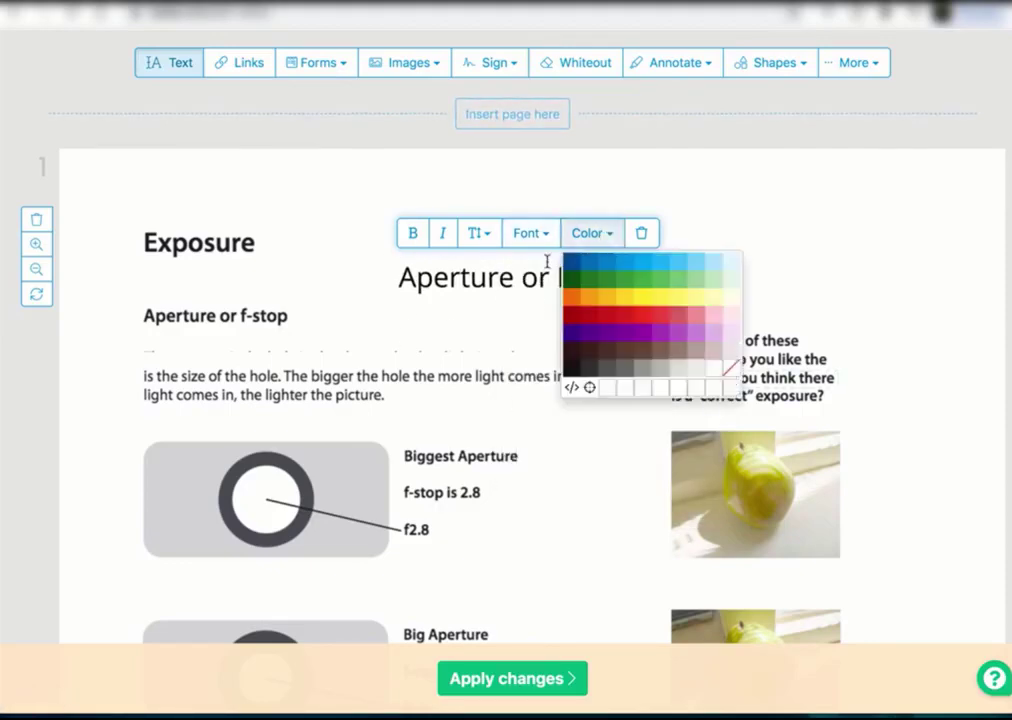
left_click(675, 264)
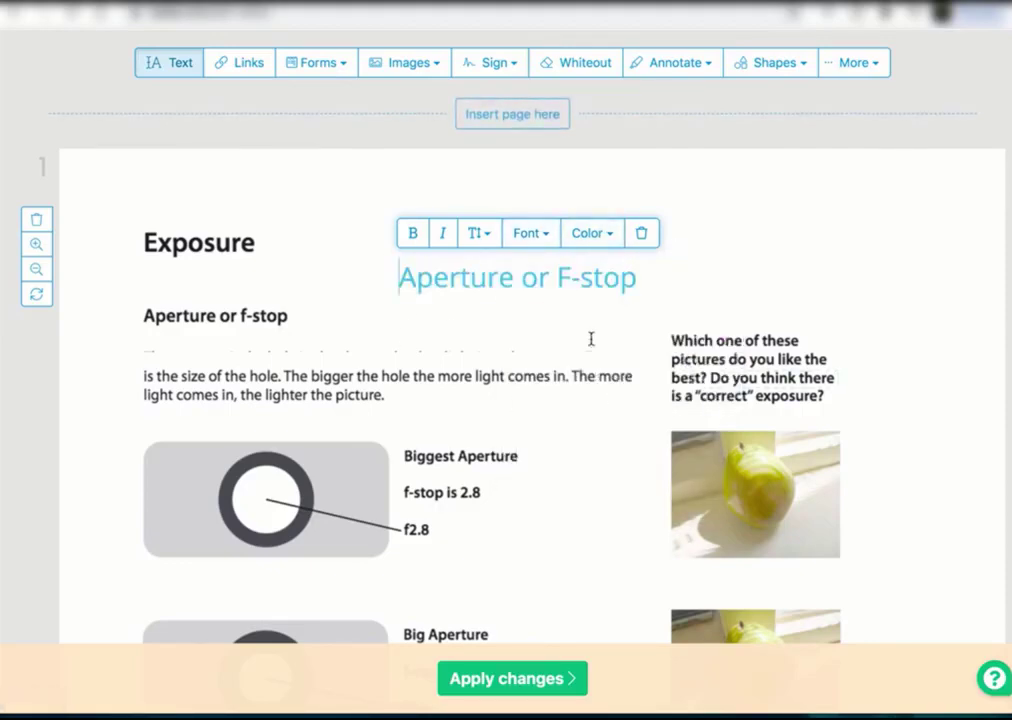
left_click(445, 236)
left_click(413, 234)
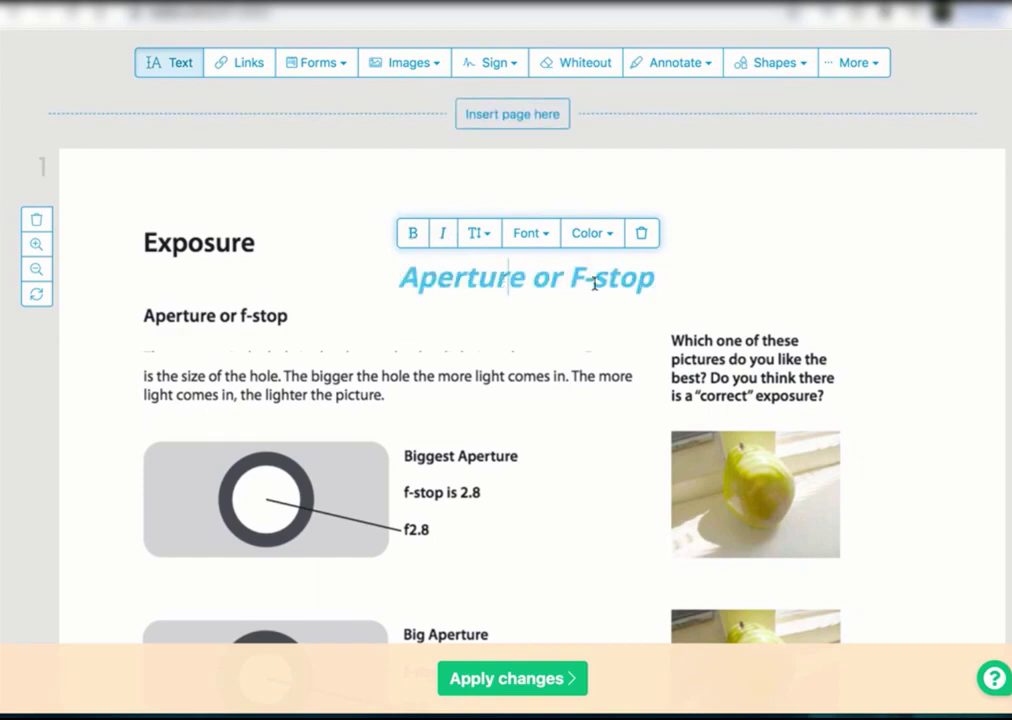
Step: Move the blue "Aperture or F-stop" text directly below the Exposure heading, aligned with its start
left_click(710, 270)
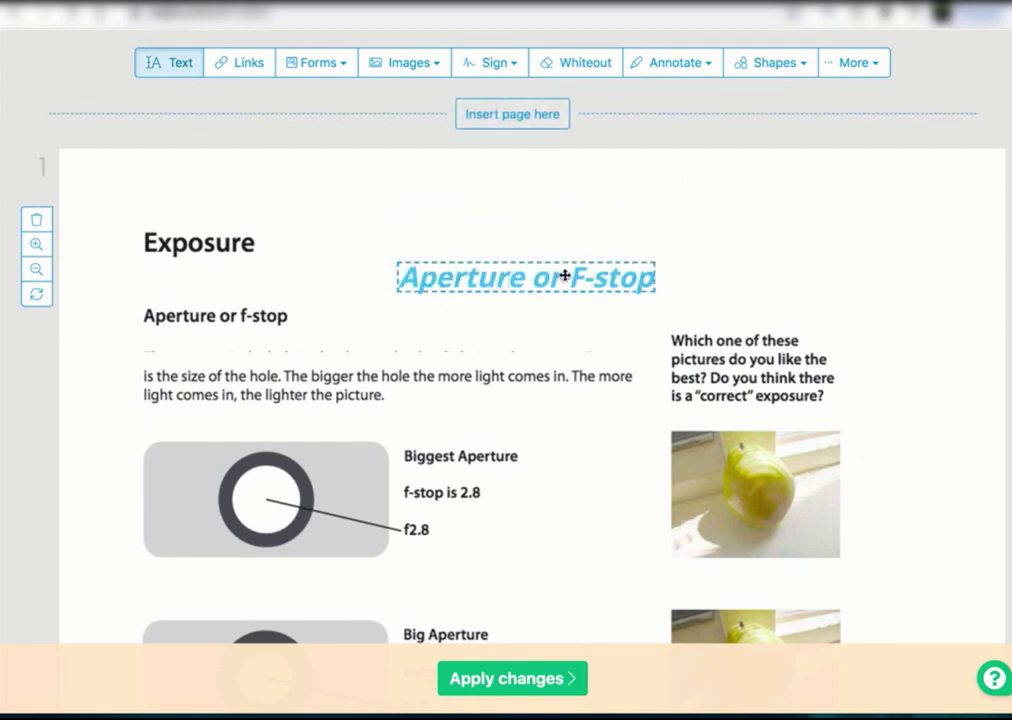
left_click_drag(576, 261, 318, 271)
left_click(500, 219)
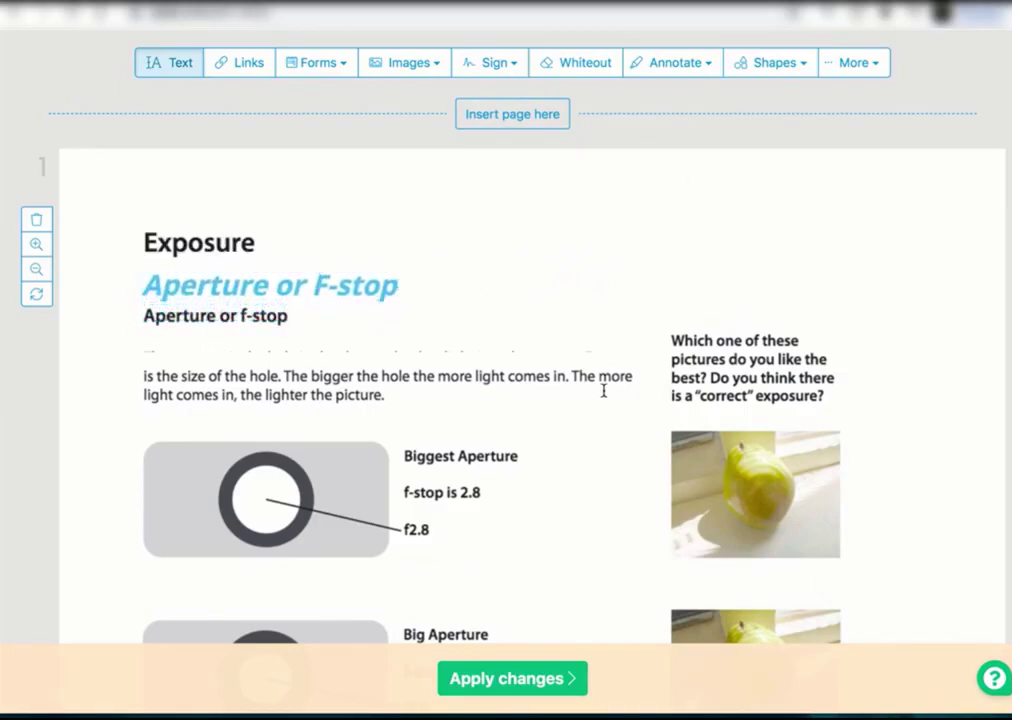
Step: Try editing the pear photo and the f2.8 aperture diagram directly, and remove the stray placeholder text box
left_click(776, 490)
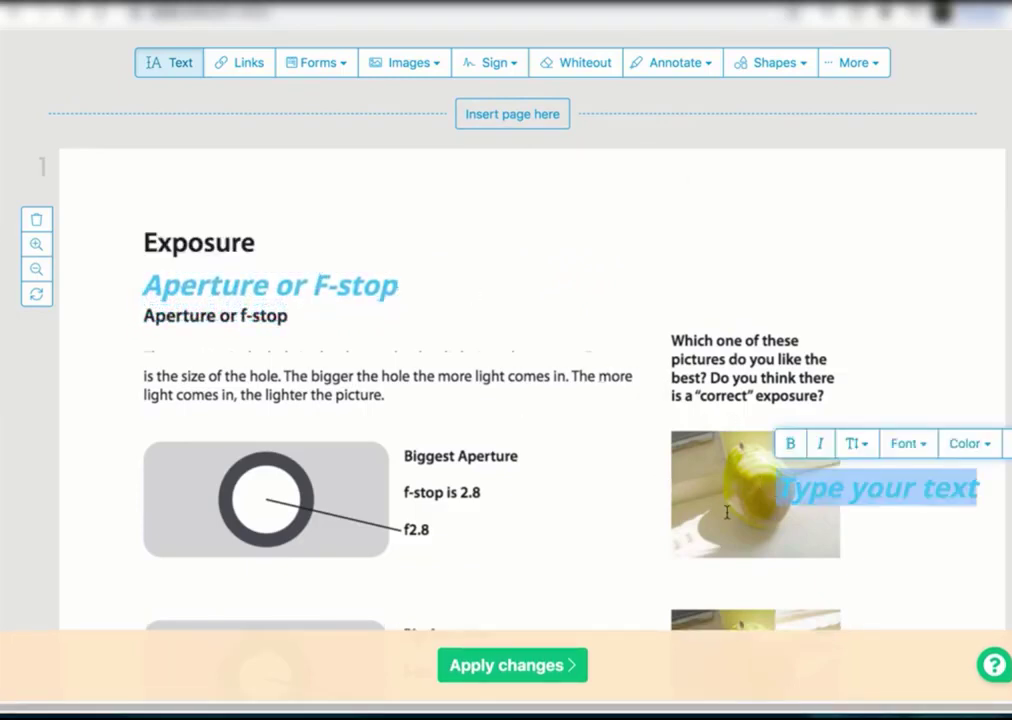
left_click(260, 486)
right_click(262, 495)
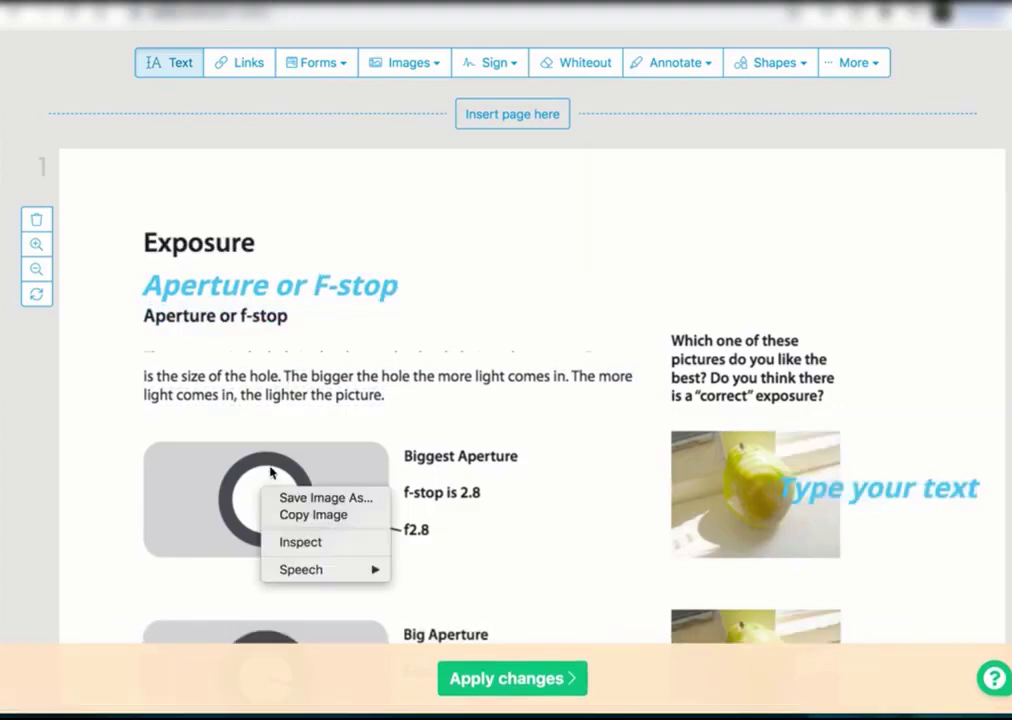
left_click(577, 341)
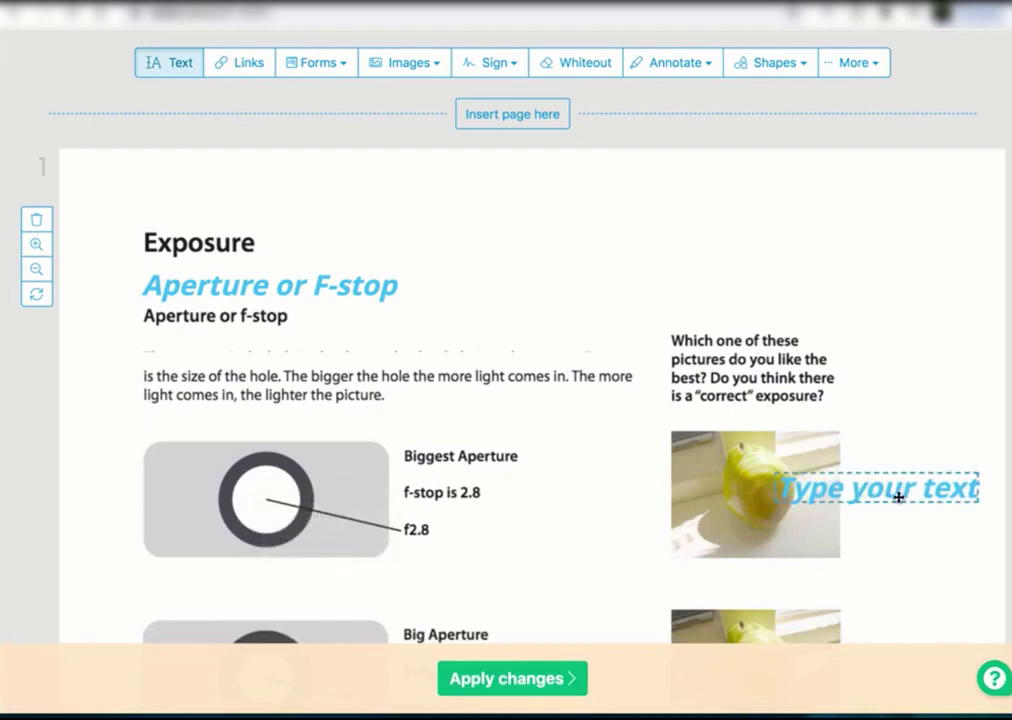
left_click_drag(898, 496, 564, 477)
left_click(564, 477)
left_click(690, 420)
Step: Cover the pear photo beside "Biggest Aperture" with a whiteout rectangle and place the dancer image there
scroll(526, 506, "down", 7)
scroll(527, 507, "up", 3)
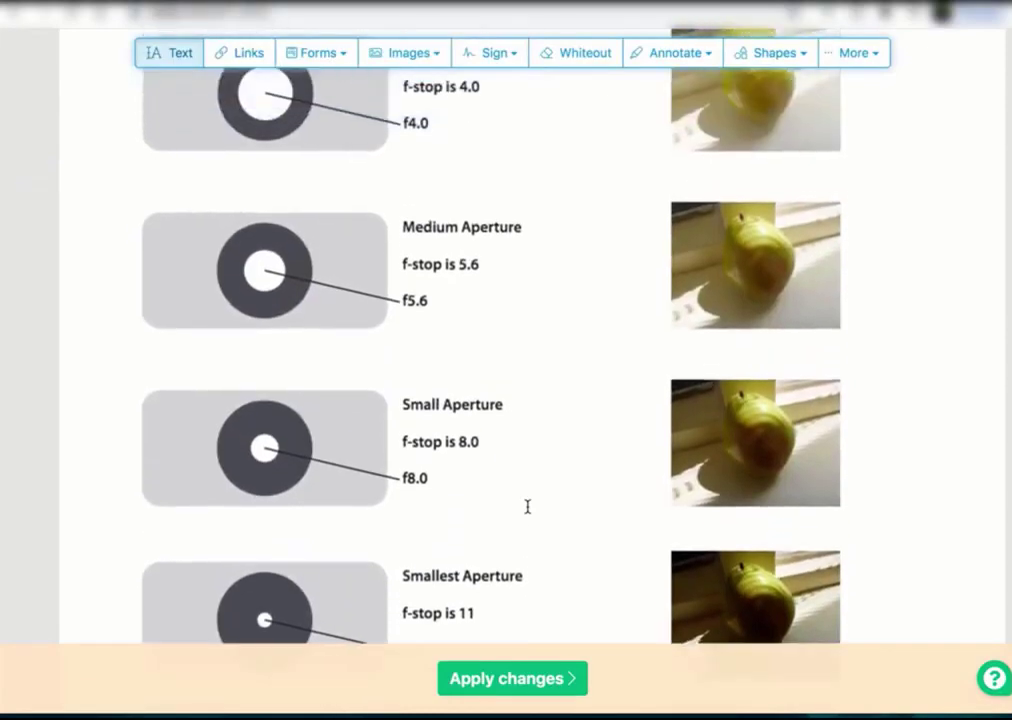
scroll(527, 507, "up", 4)
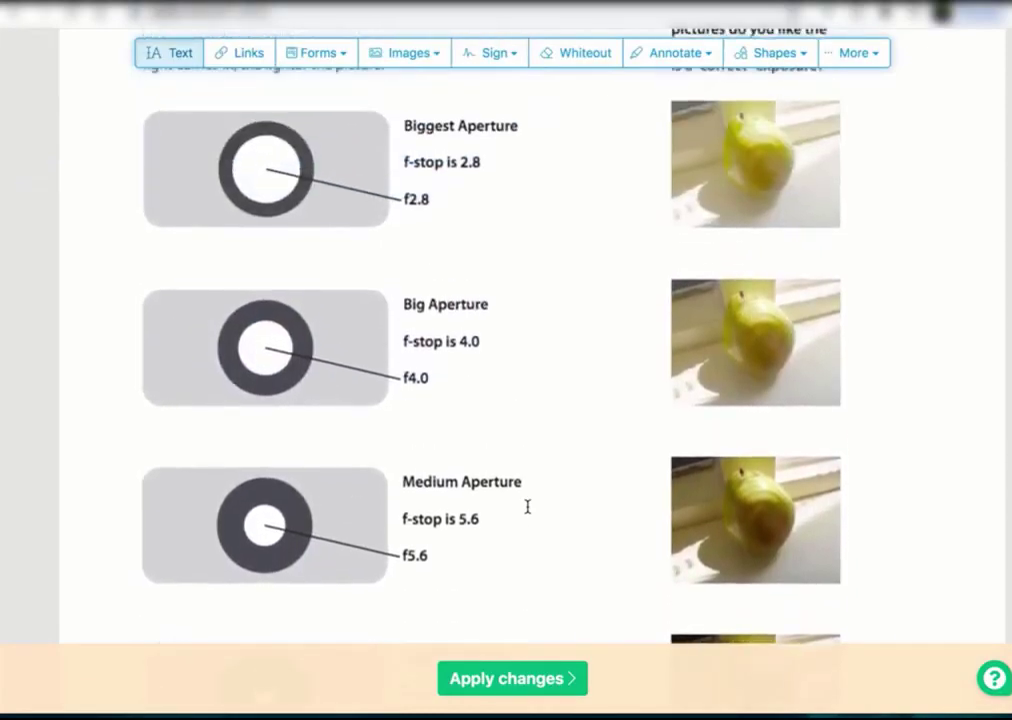
left_click(595, 52)
left_click_drag(653, 88, 886, 258)
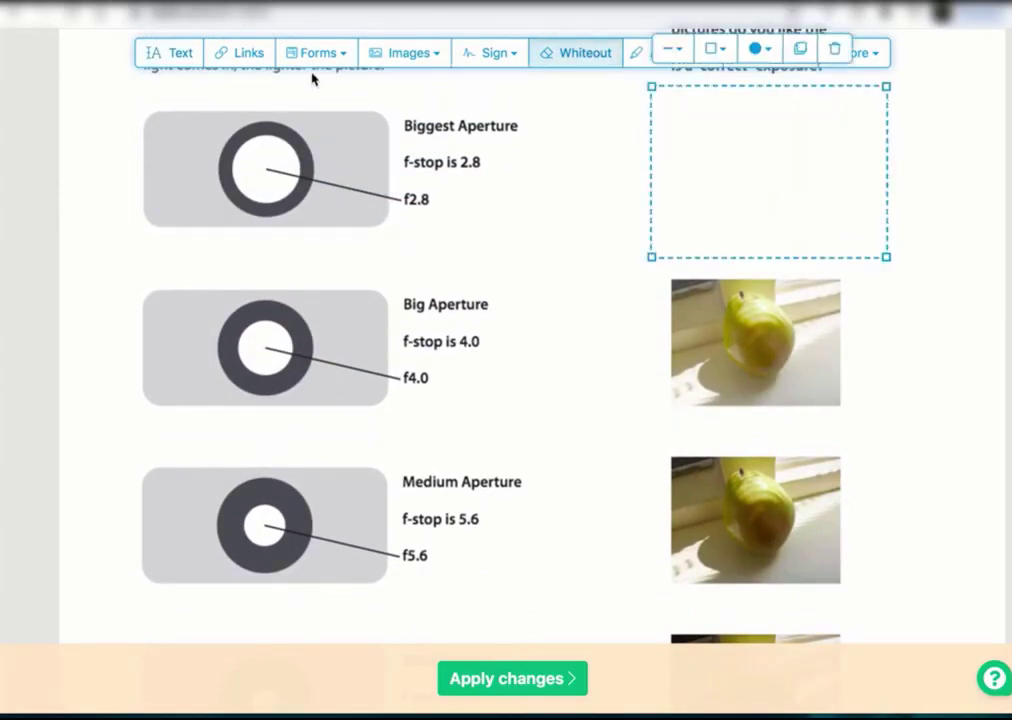
left_click(438, 52)
scroll(438, 300, "up", 5)
Step: Apply all changes to the document and download the edited PDF
left_click(547, 678)
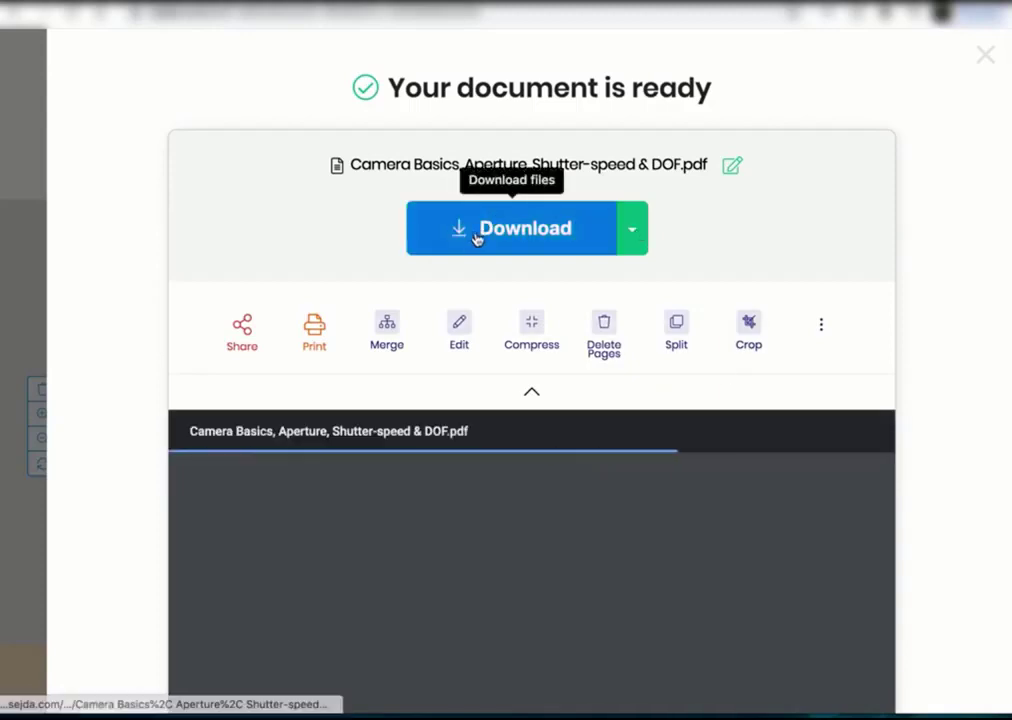
left_click(476, 237)
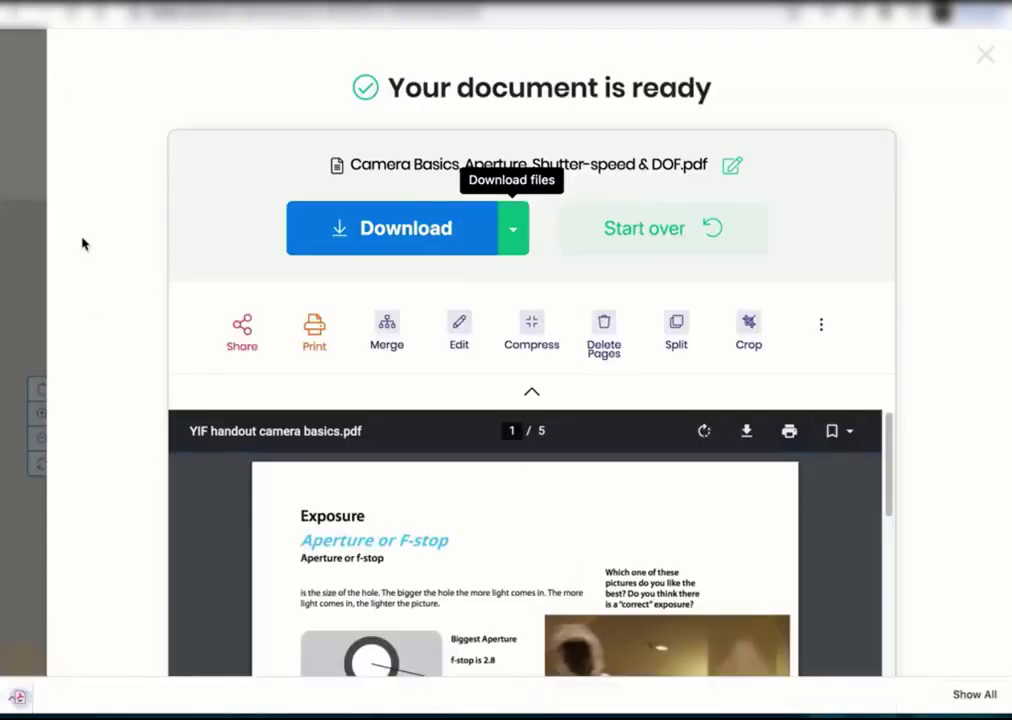